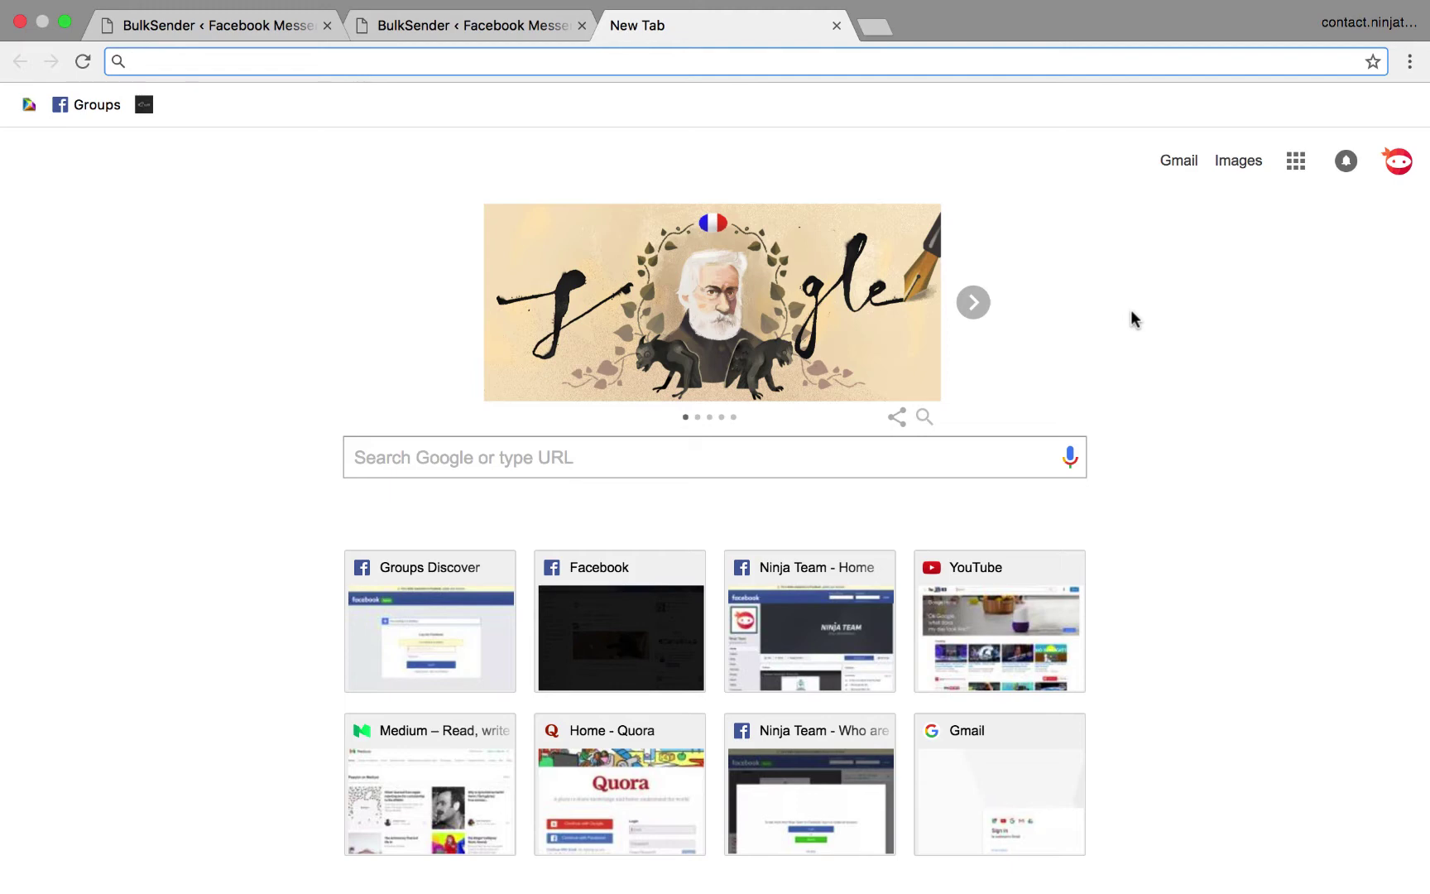
pyautogui.write('bulksender')
# Step: Search Google for 'bulksender'
pyautogui.press('Return')
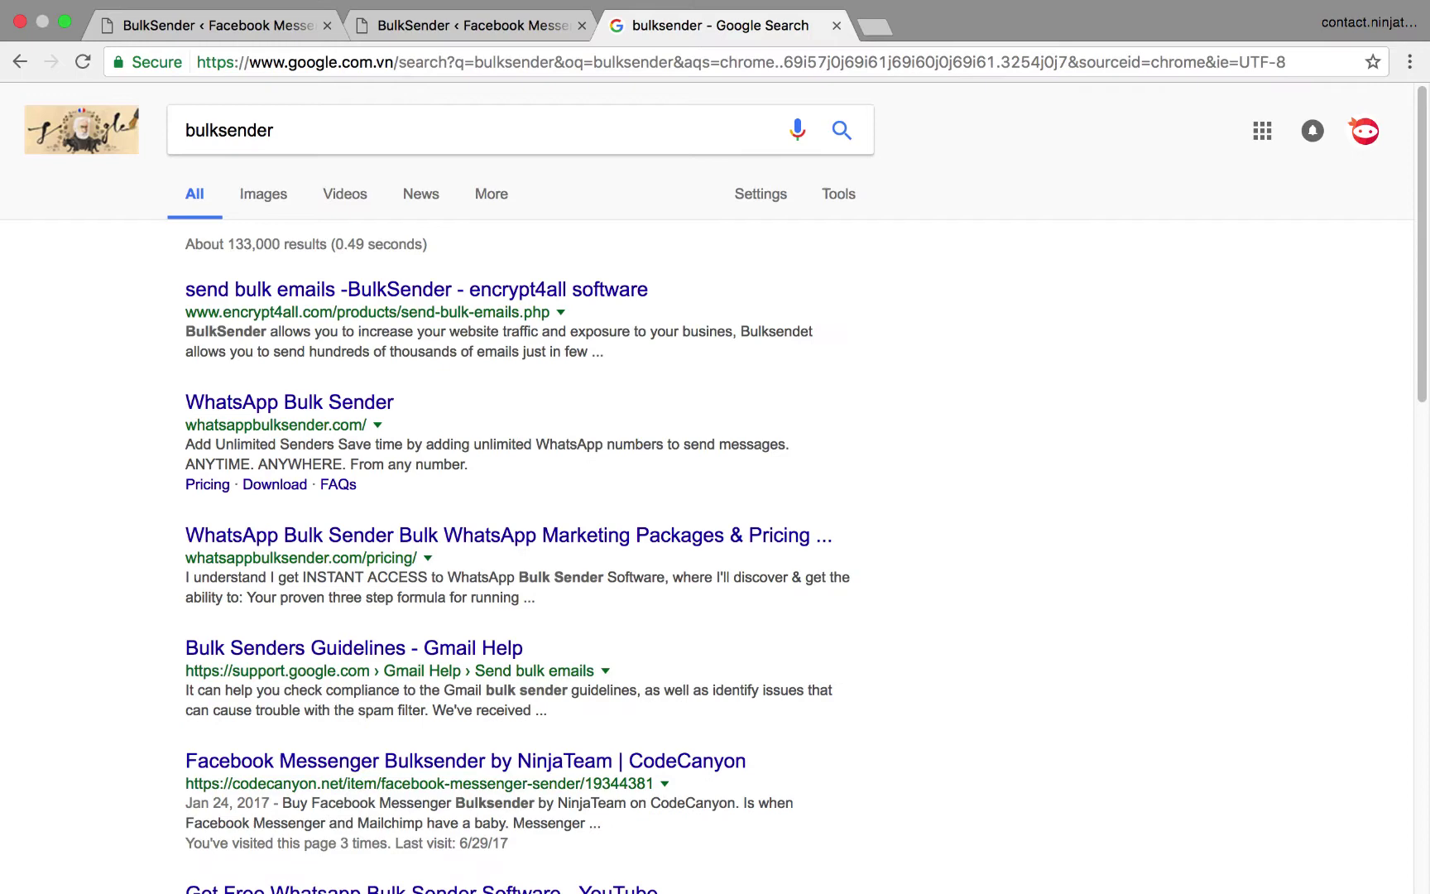
# Step: Open the CodeCanyon Facebook Messenger Bulksender listing and highlight its $25 Regular License price
pyautogui.click(717, 764)
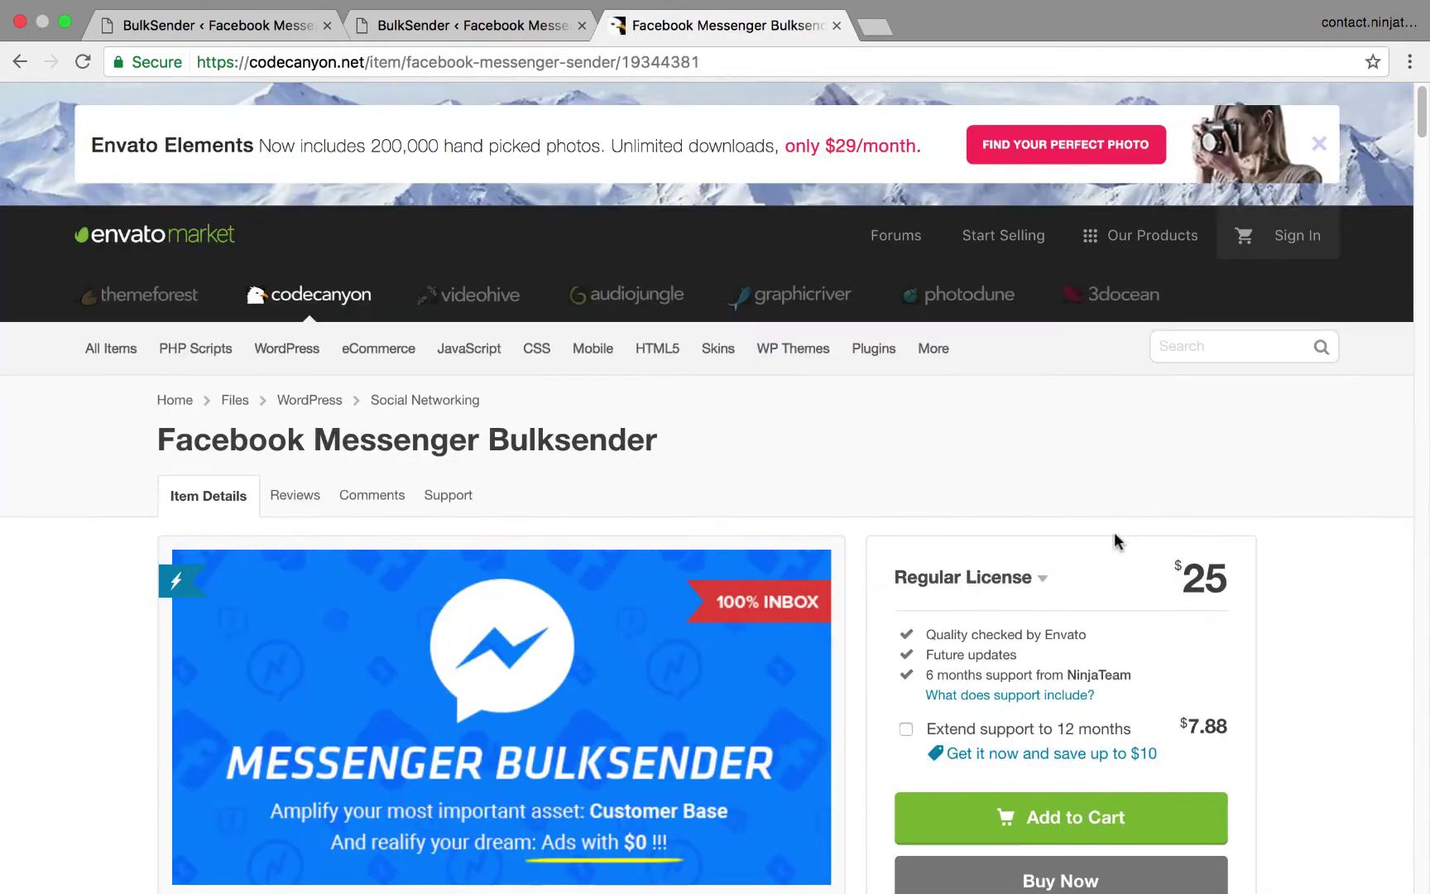
pyautogui.scroll(-2, 1114, 540)
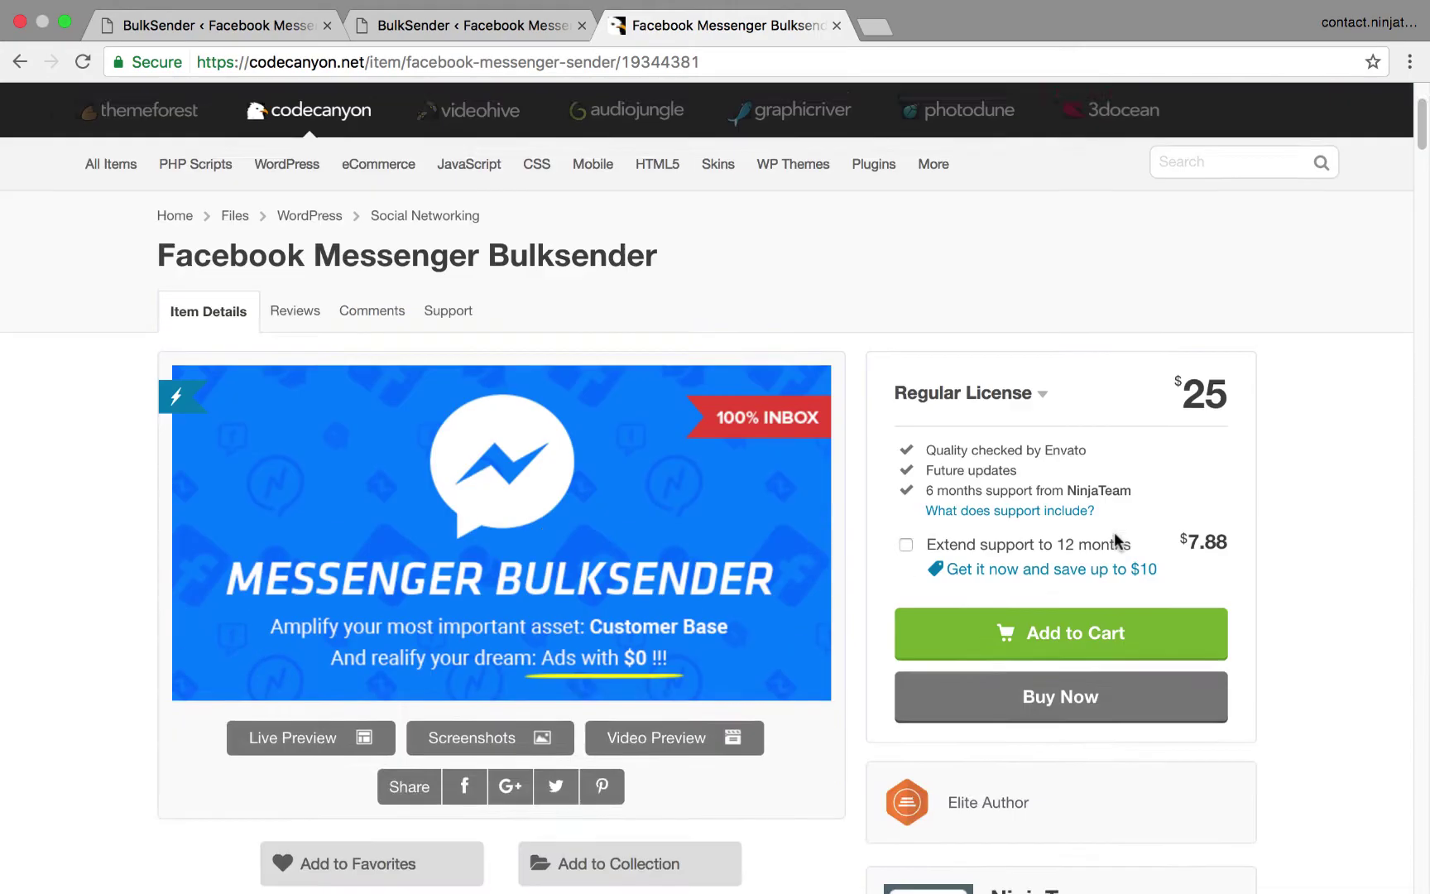
pyautogui.scroll(-3, 1114, 540)
pyautogui.scroll(-4, 1114, 542)
pyautogui.scroll(-5, 1114, 540)
pyautogui.scroll(-3, 1115, 542)
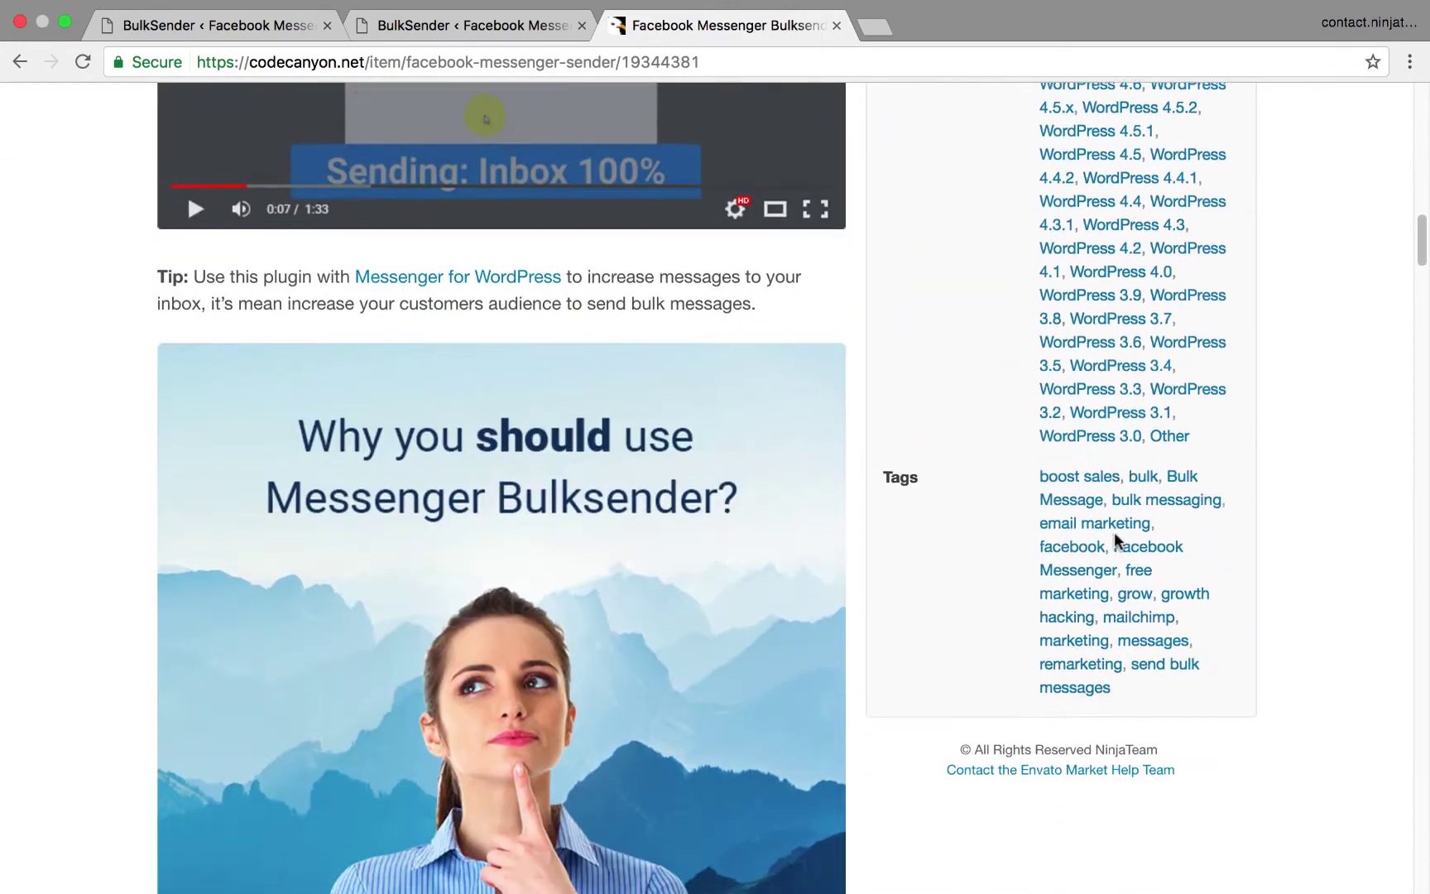
pyautogui.scroll(-3, 1114, 541)
pyautogui.scroll(-2, 1119, 544)
pyautogui.scroll(-5, 1117, 543)
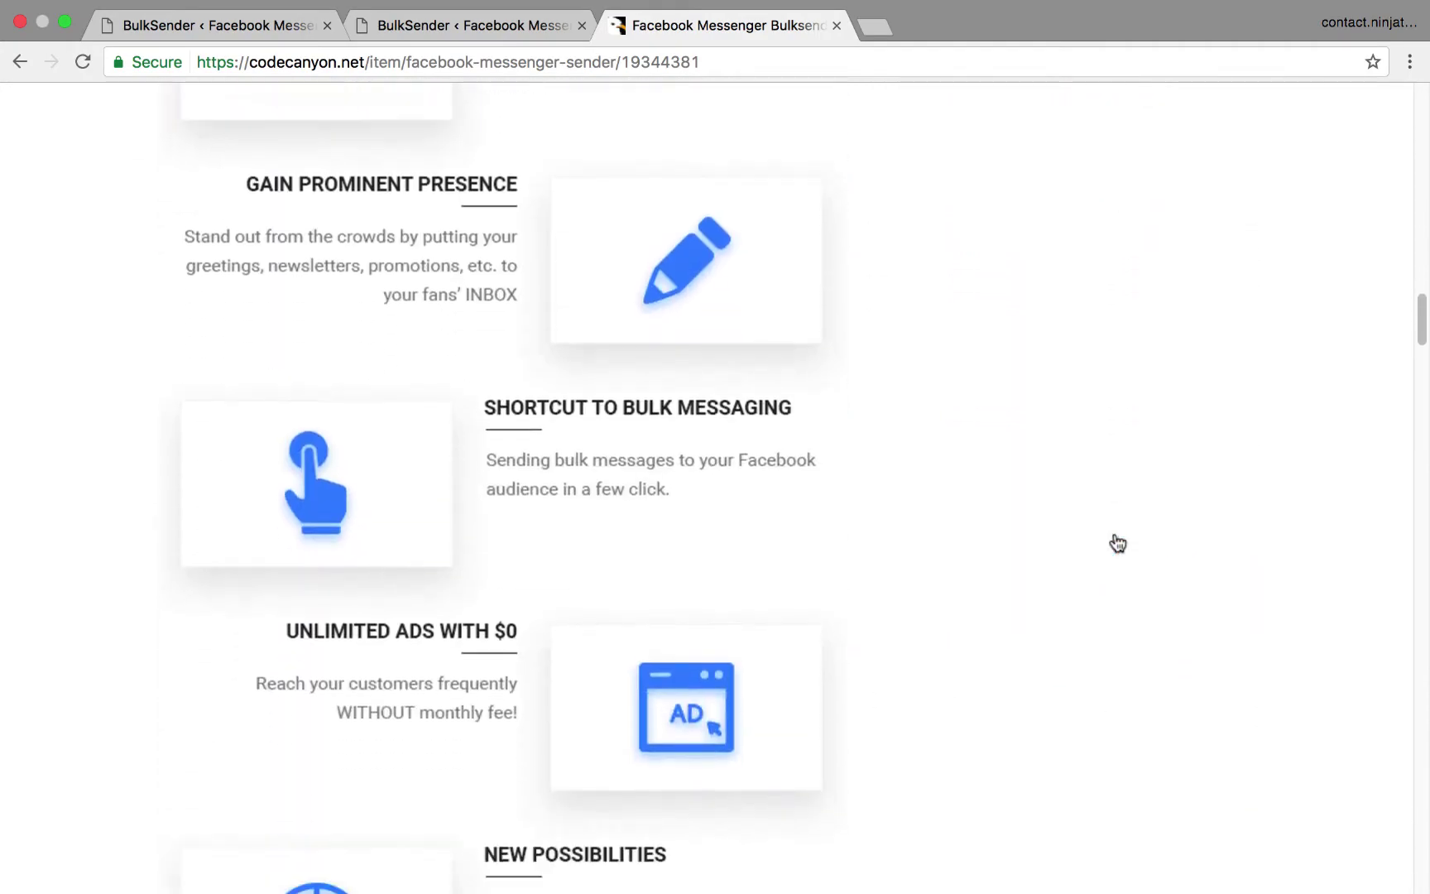
pyautogui.scroll(-7, 1117, 543)
pyautogui.scroll(-7, 1117, 543)
pyautogui.scroll(-5, 1119, 543)
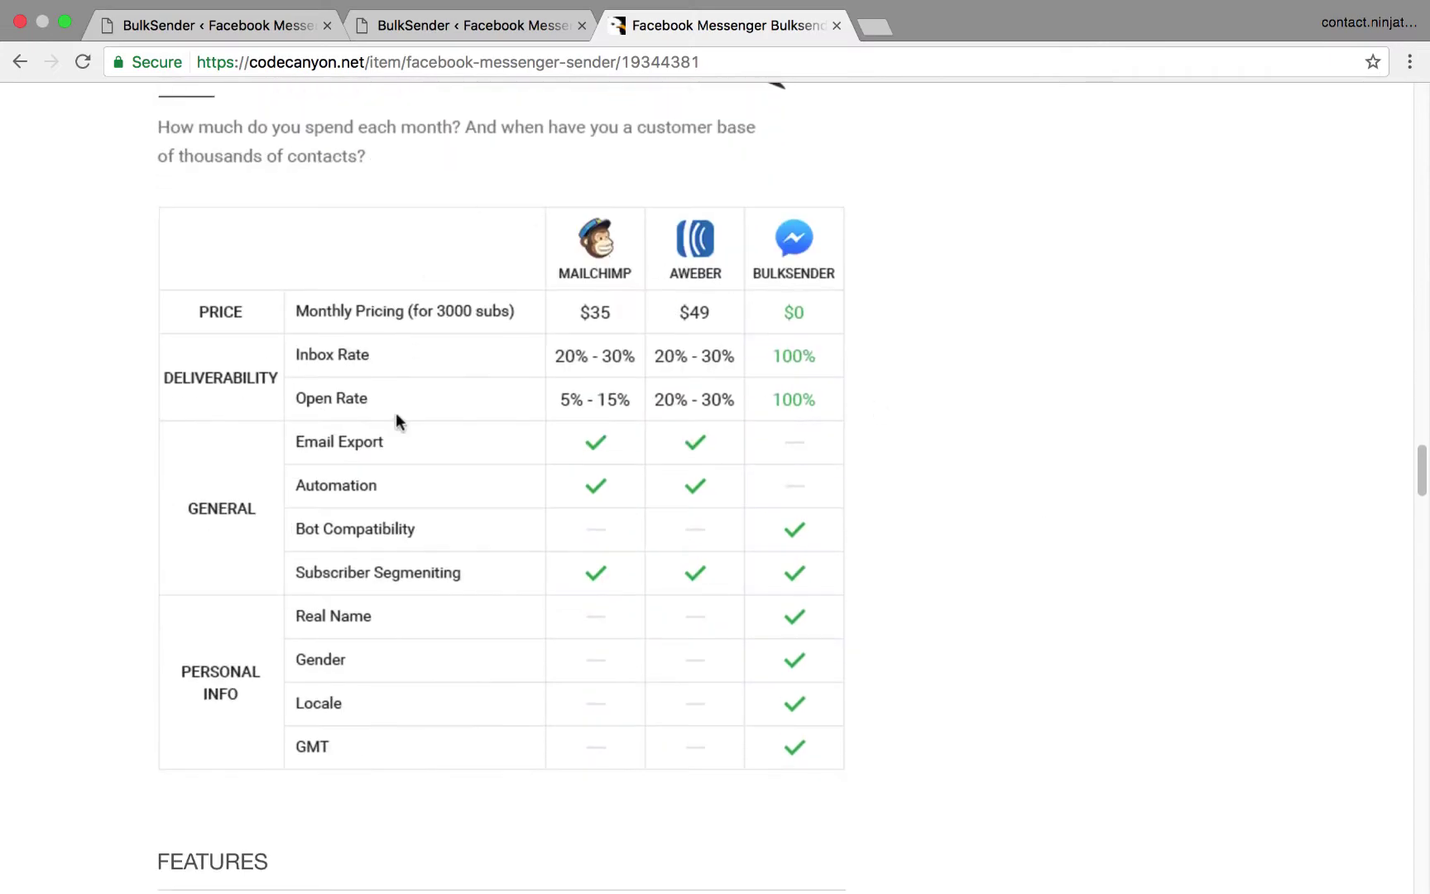
pyautogui.press('Home')
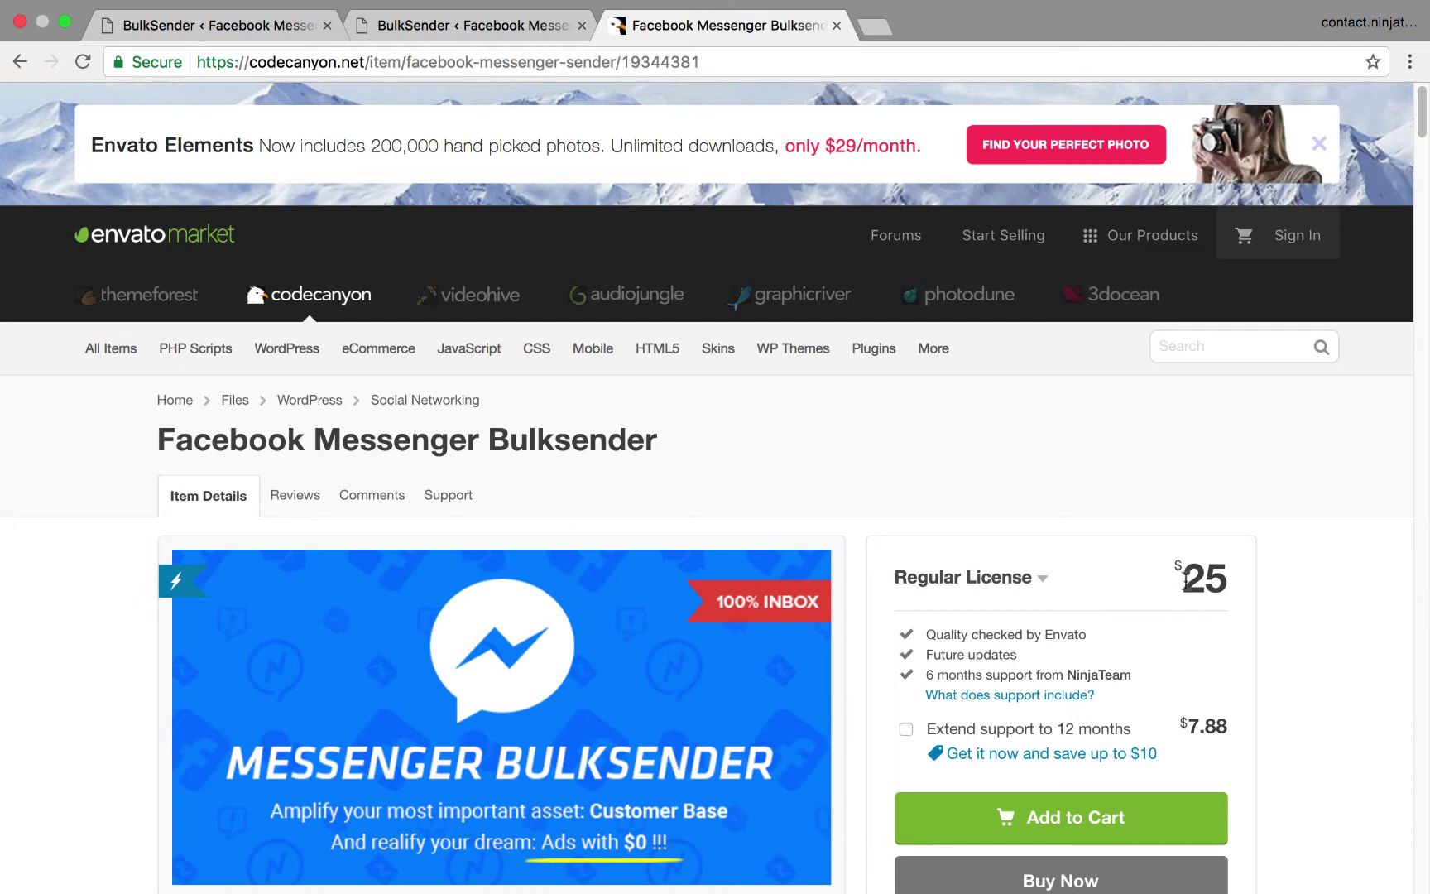
pyautogui.moveTo(1169, 577); pyautogui.dragTo(1223, 585)
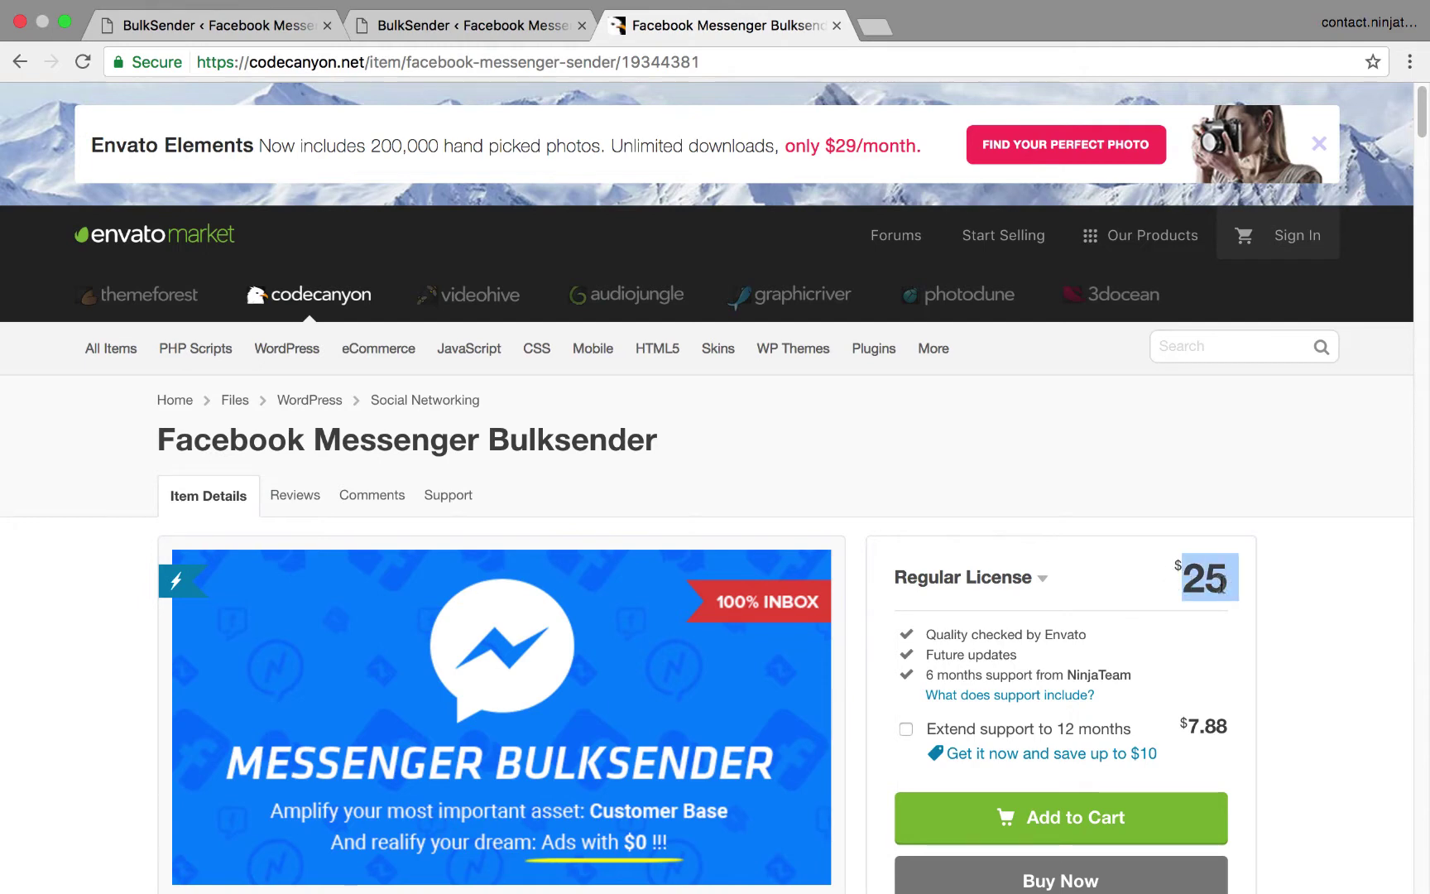
pyautogui.click(1305, 612)
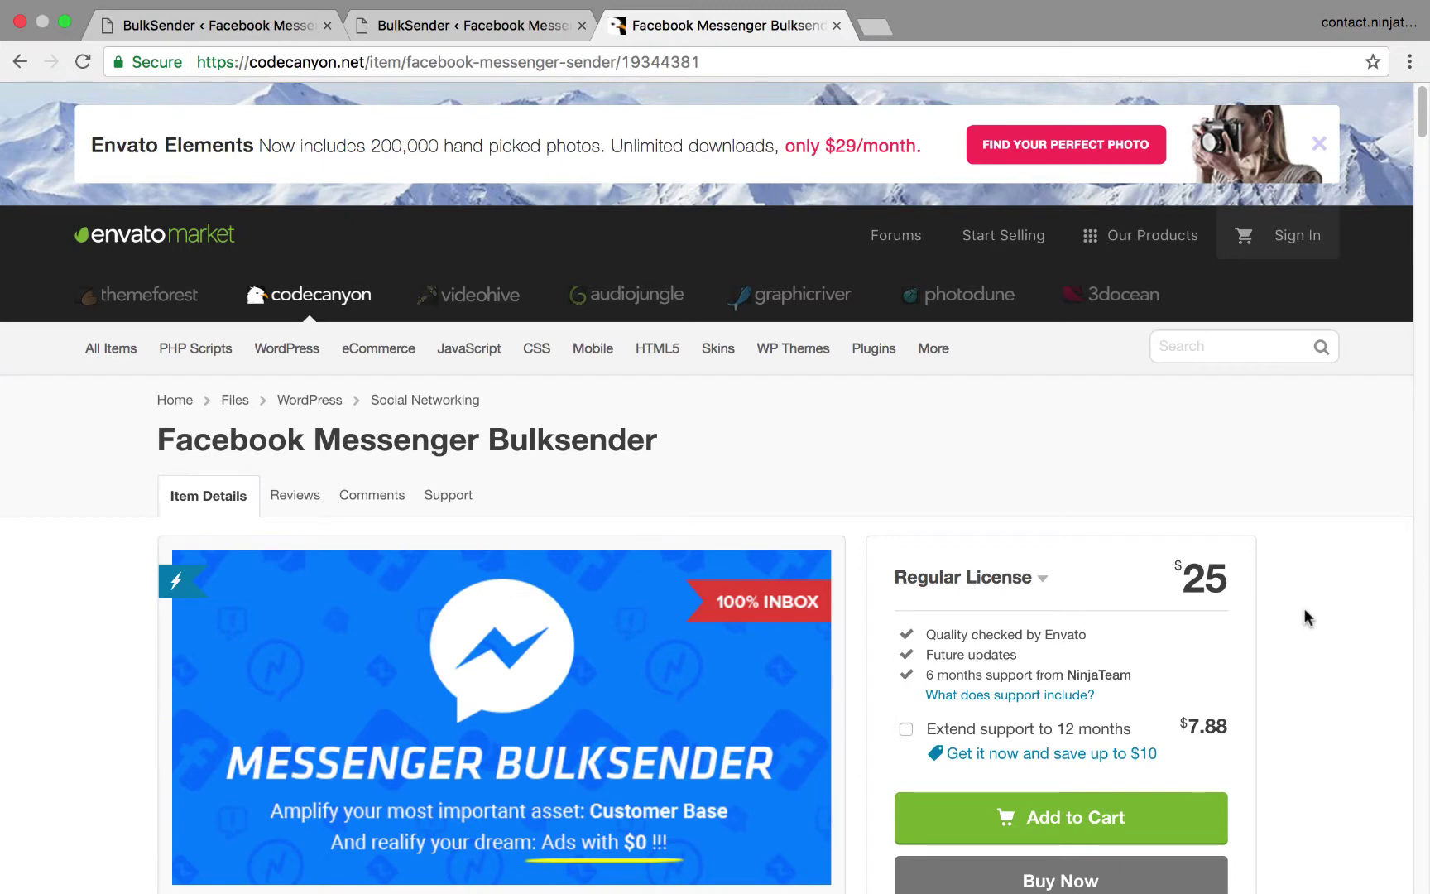
# Step: Add a BulkSender category named 'Women-wintercamp', bringing the list to 8 categories
pyautogui.click(264, 34)
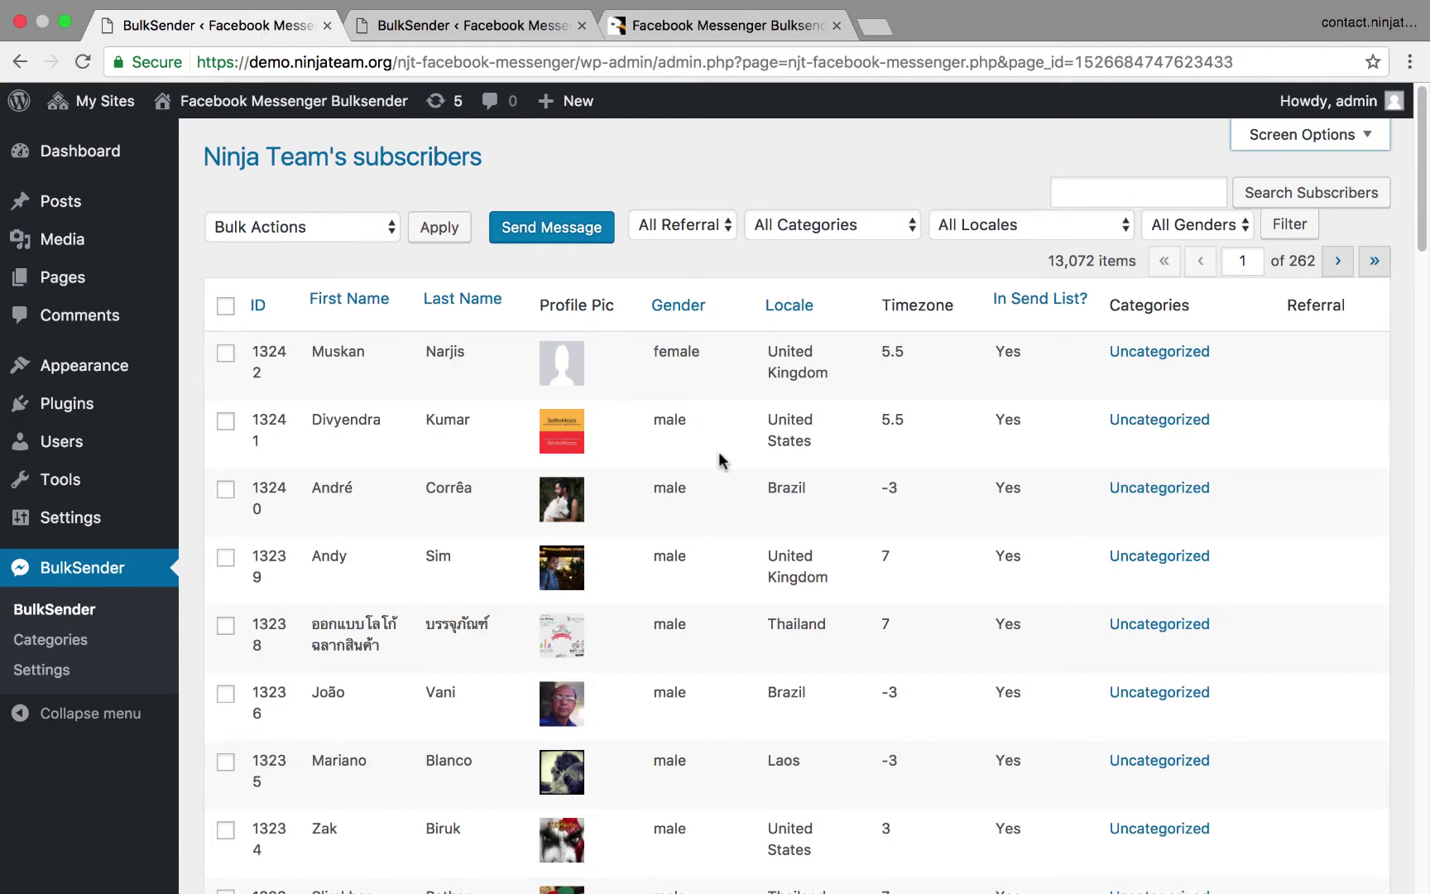
pyautogui.click(500, 27)
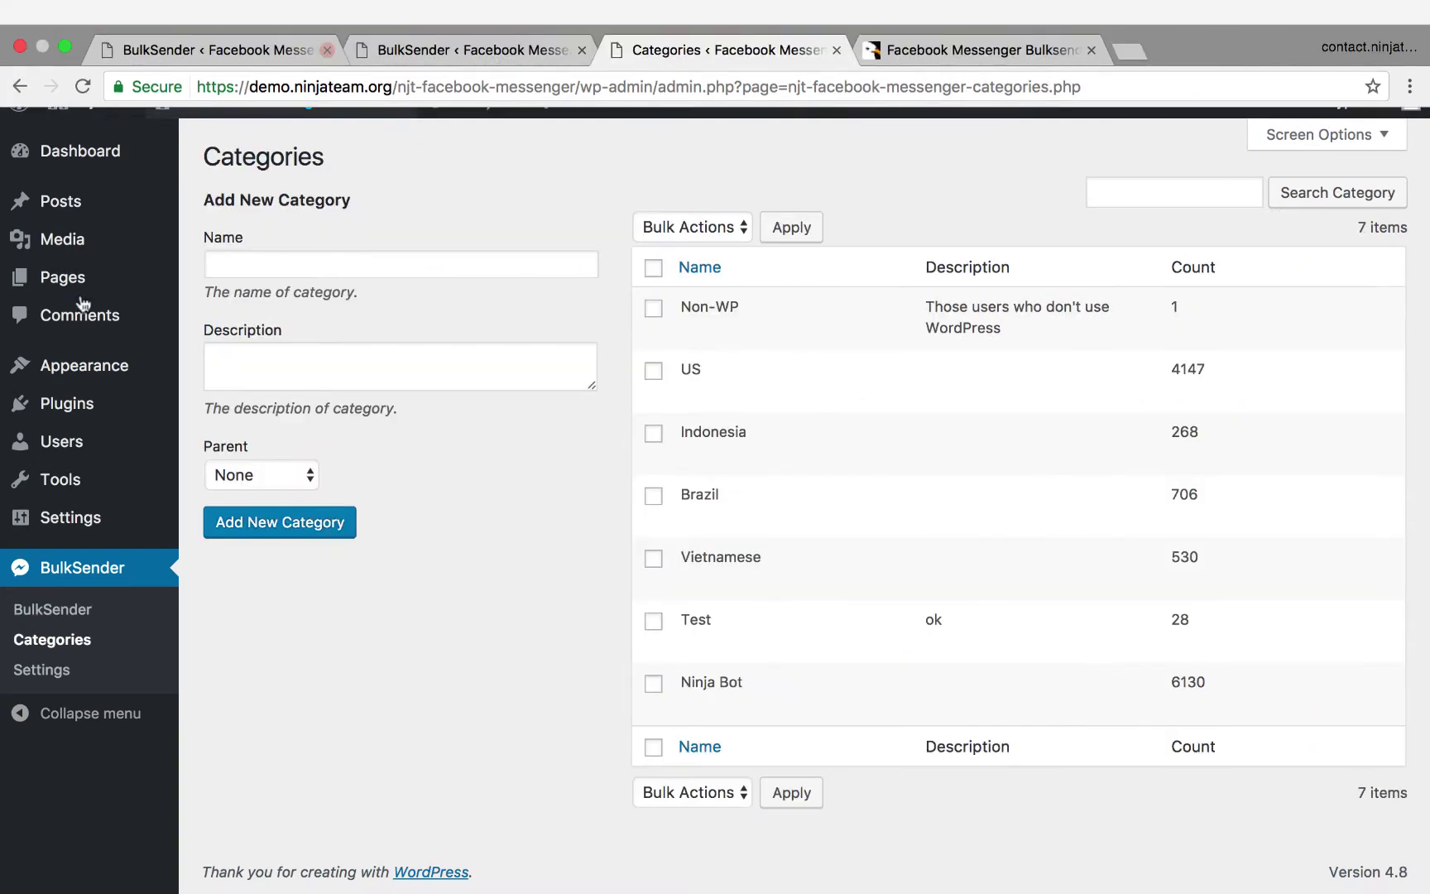
pyautogui.click(399, 265)
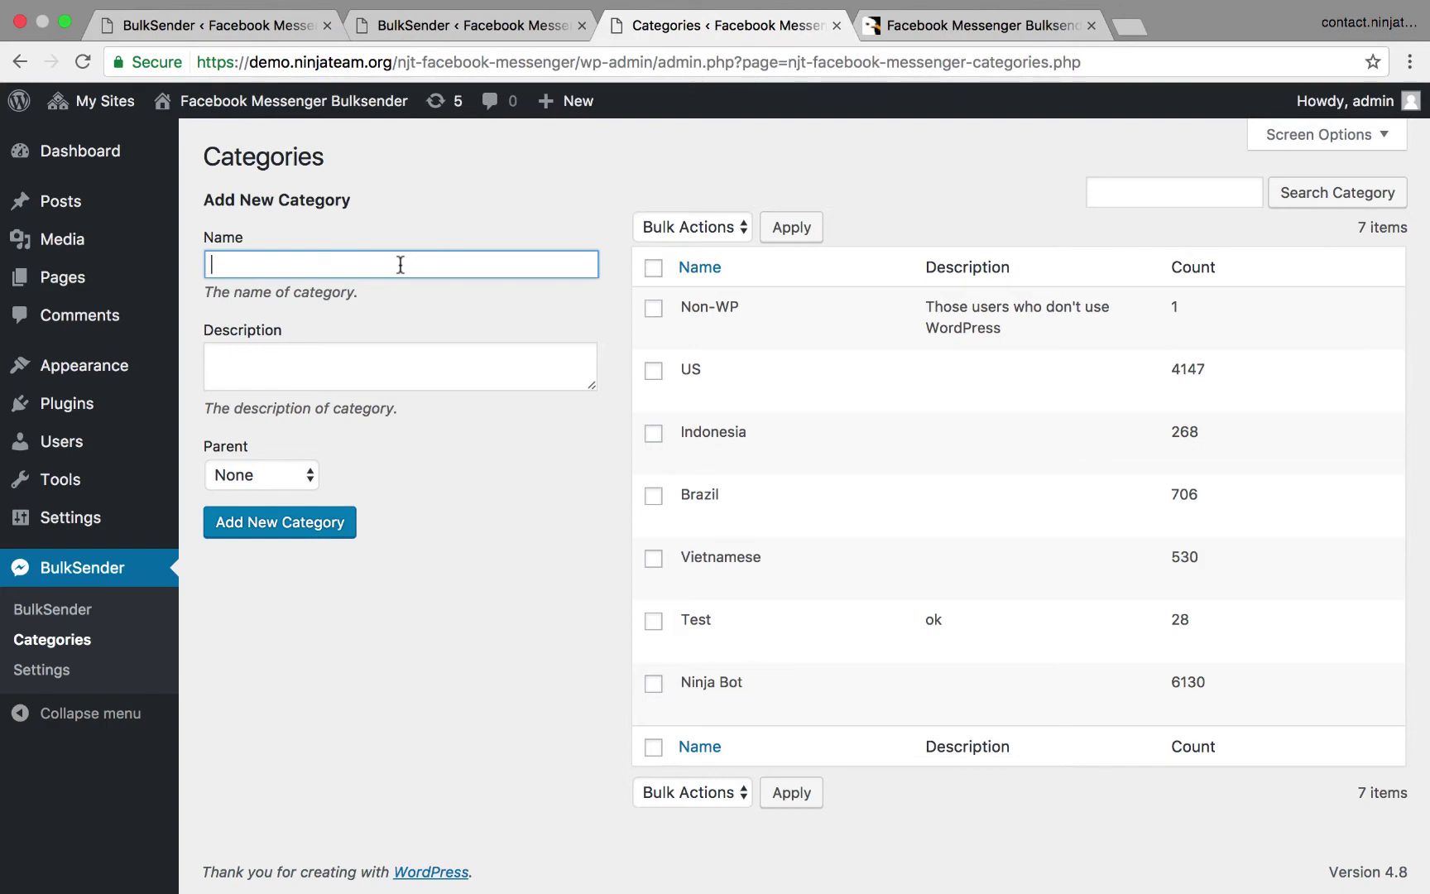
pyautogui.write('Women-')
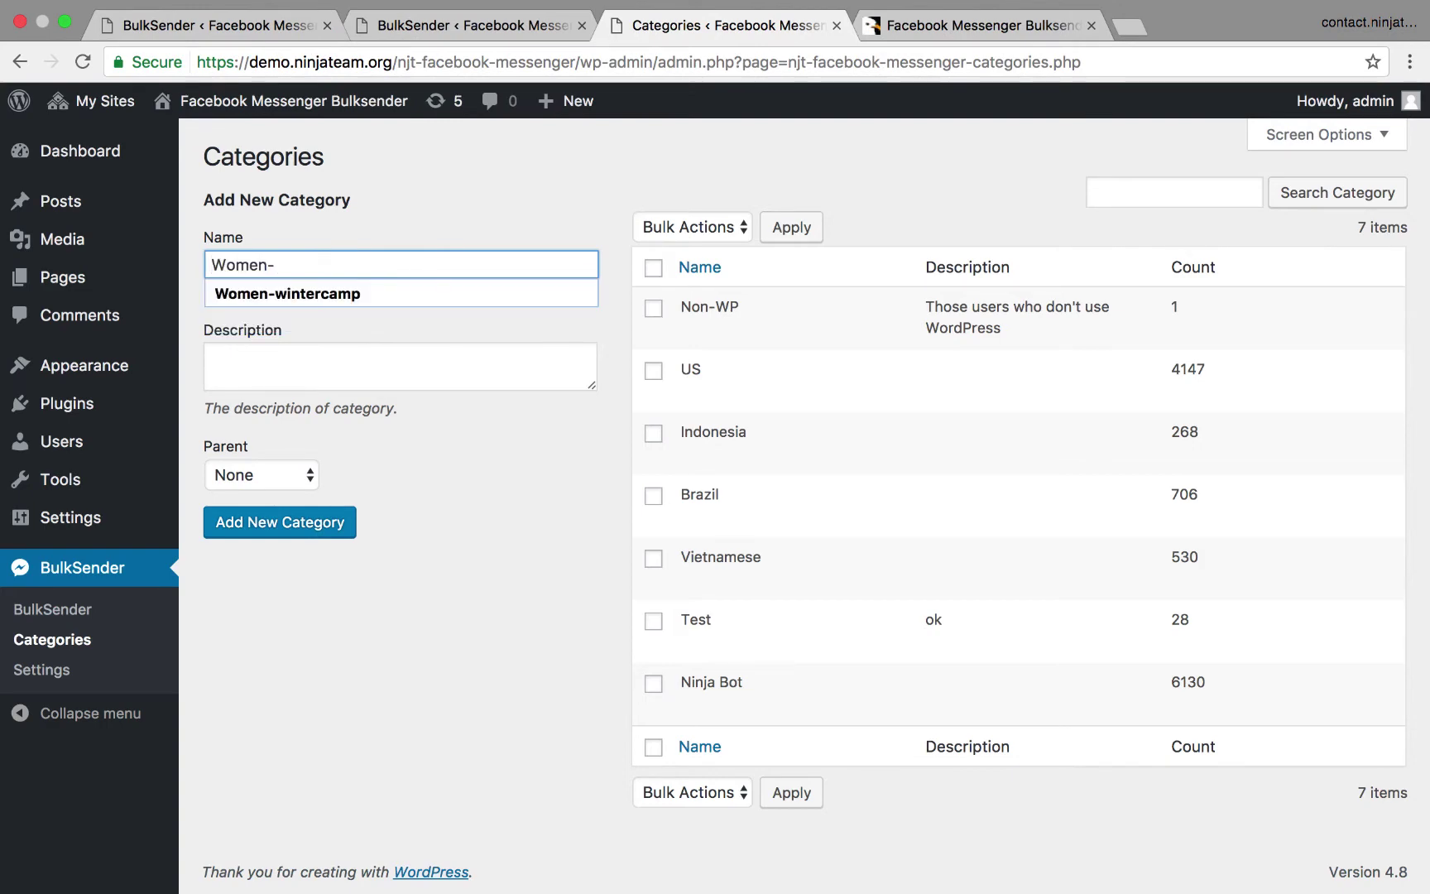
pyautogui.write('wintercamp')
pyautogui.click(441, 476)
pyautogui.click(320, 530)
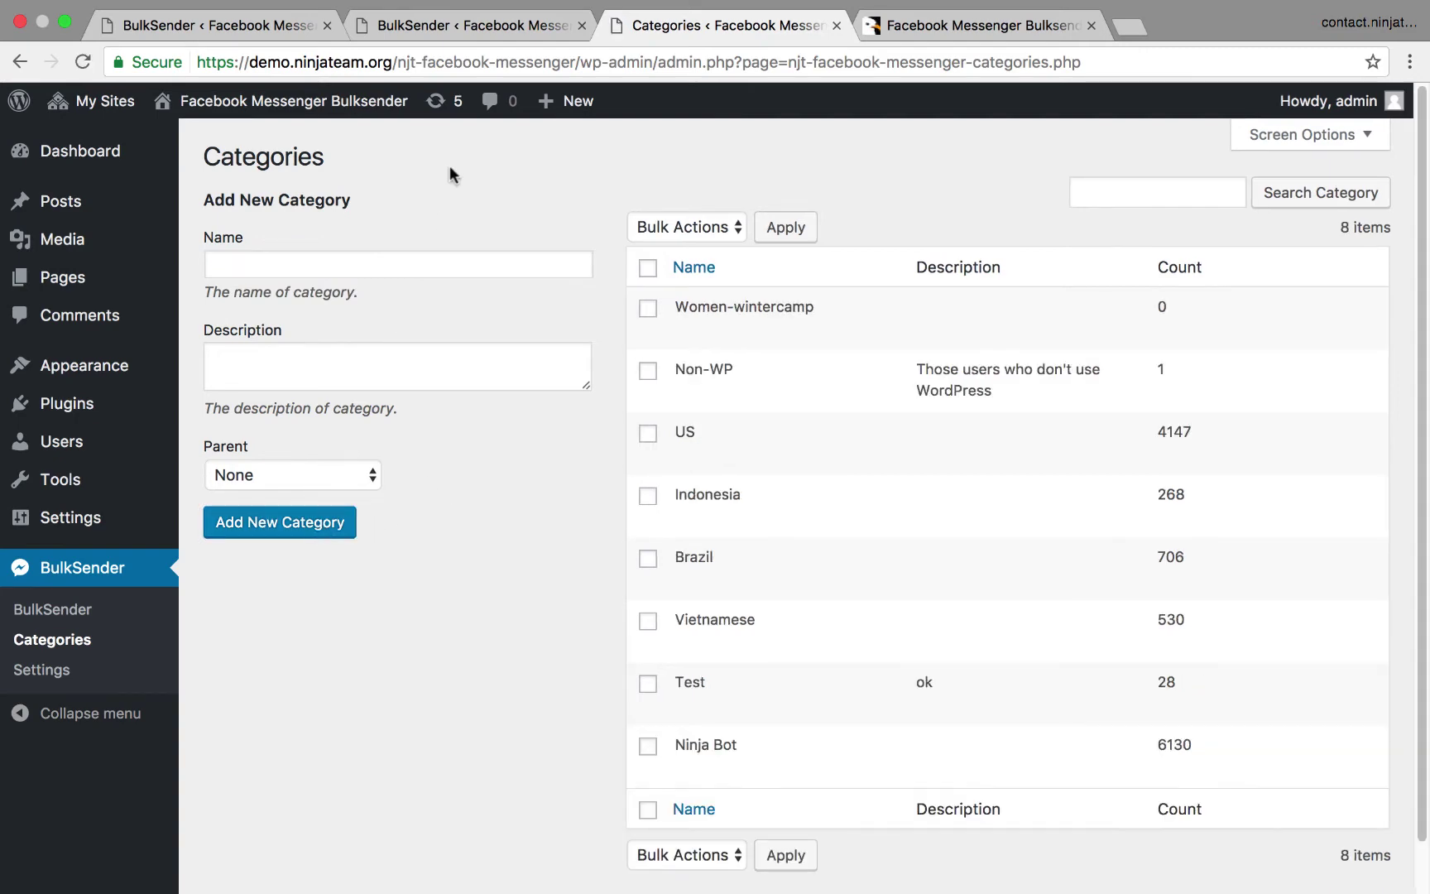
# Step: Set Ninja Team's subscriber pagination to 999 per page after 1000 is rejected
pyautogui.click(488, 25)
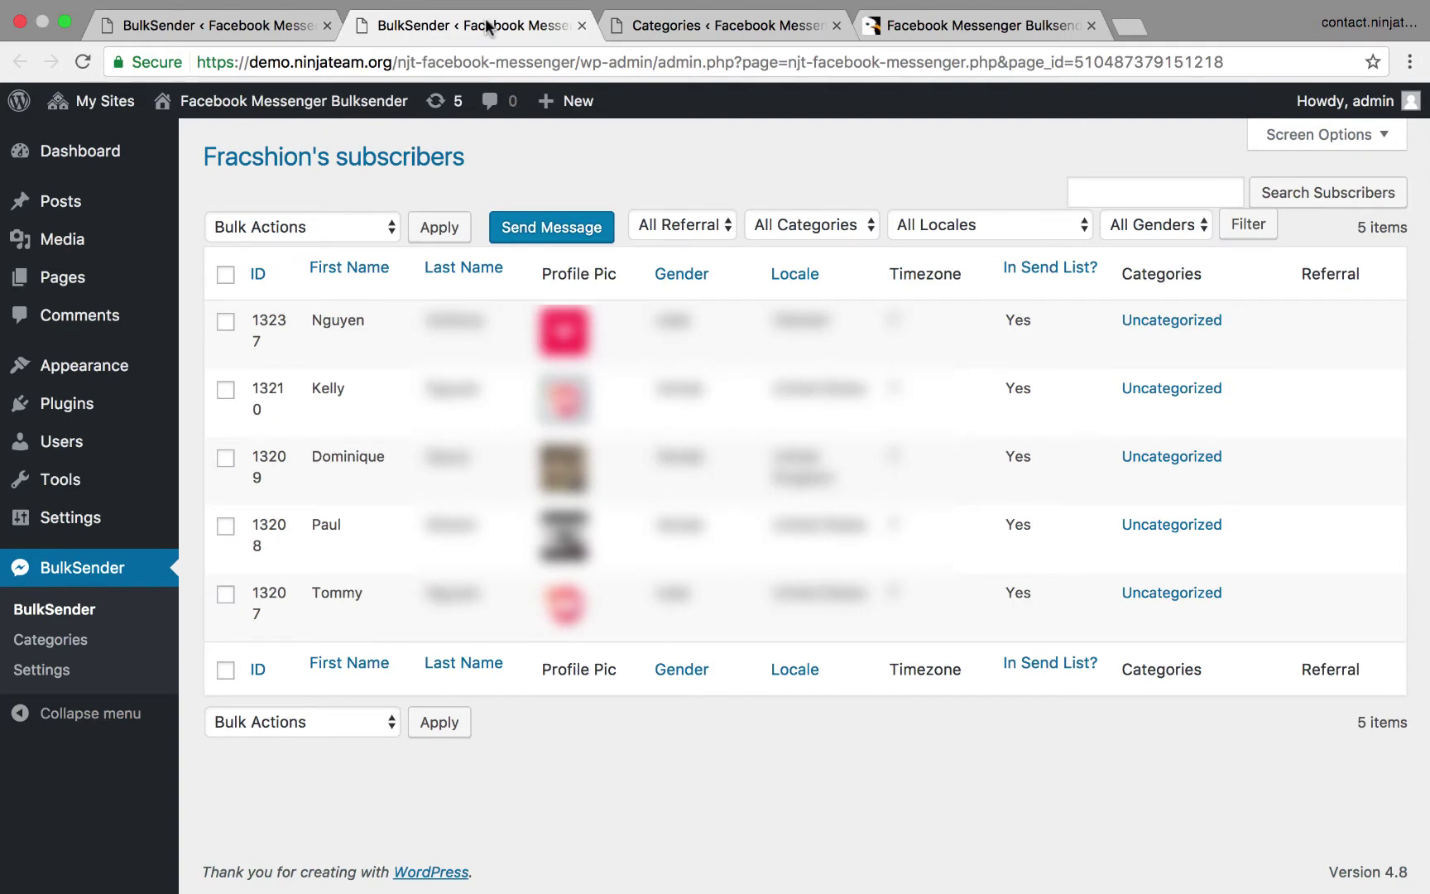
pyautogui.press('super+r')
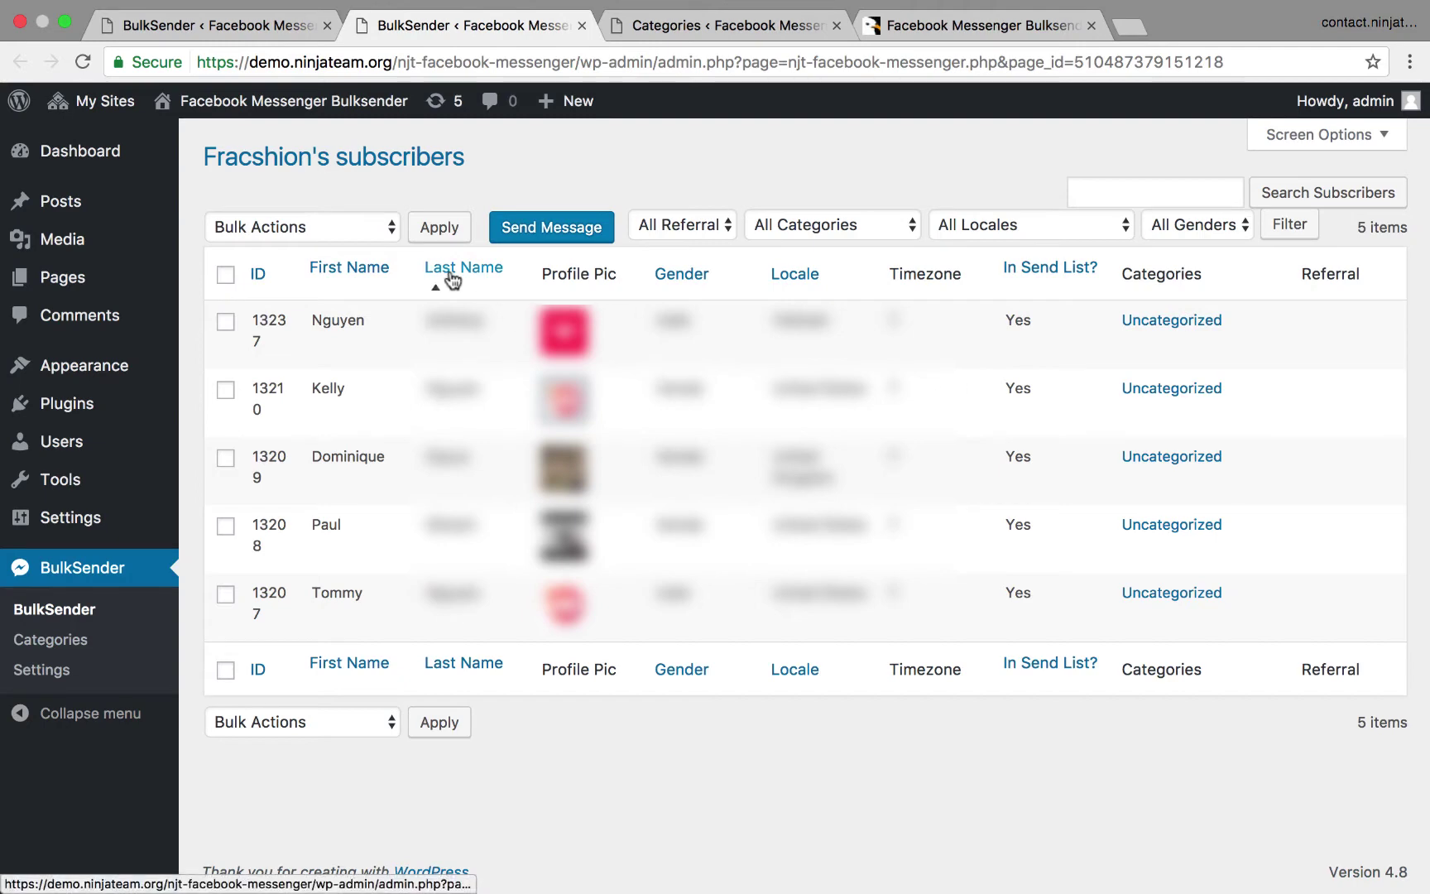
pyautogui.click(282, 21)
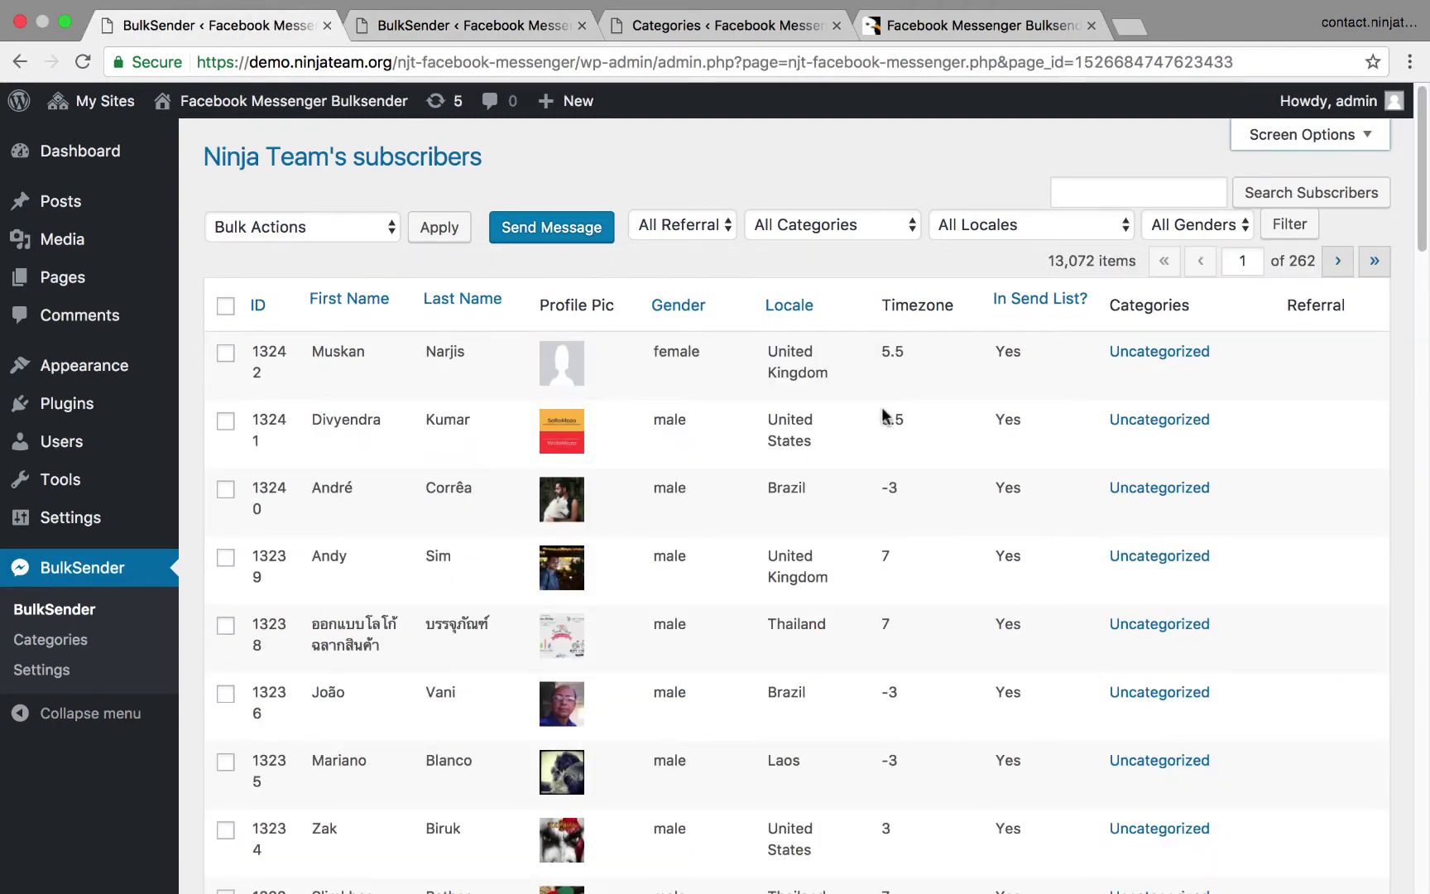
pyautogui.click(1336, 136)
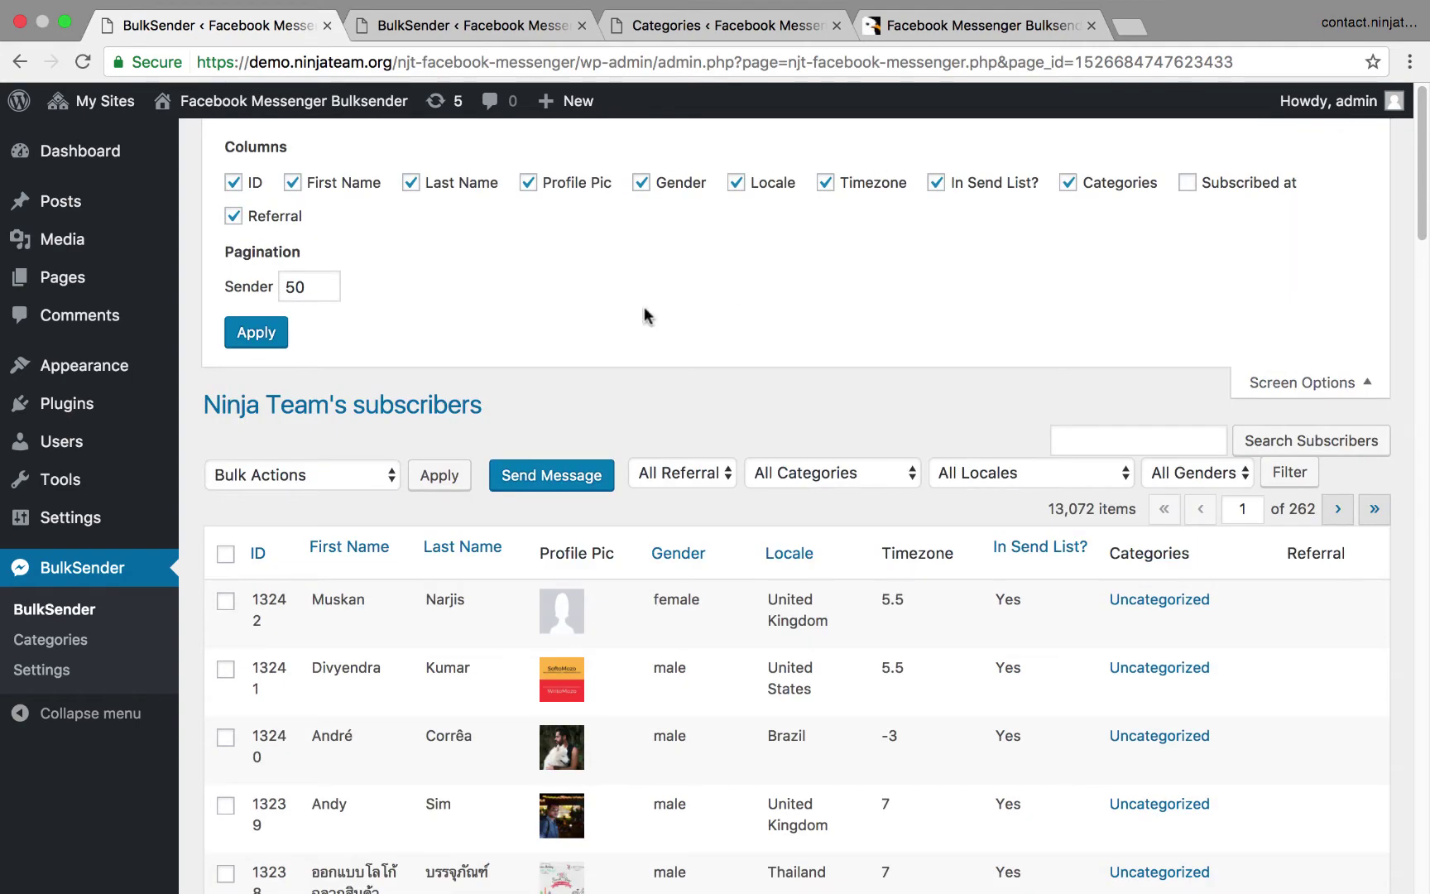
pyautogui.moveTo(307, 288); pyautogui.dragTo(273, 287)
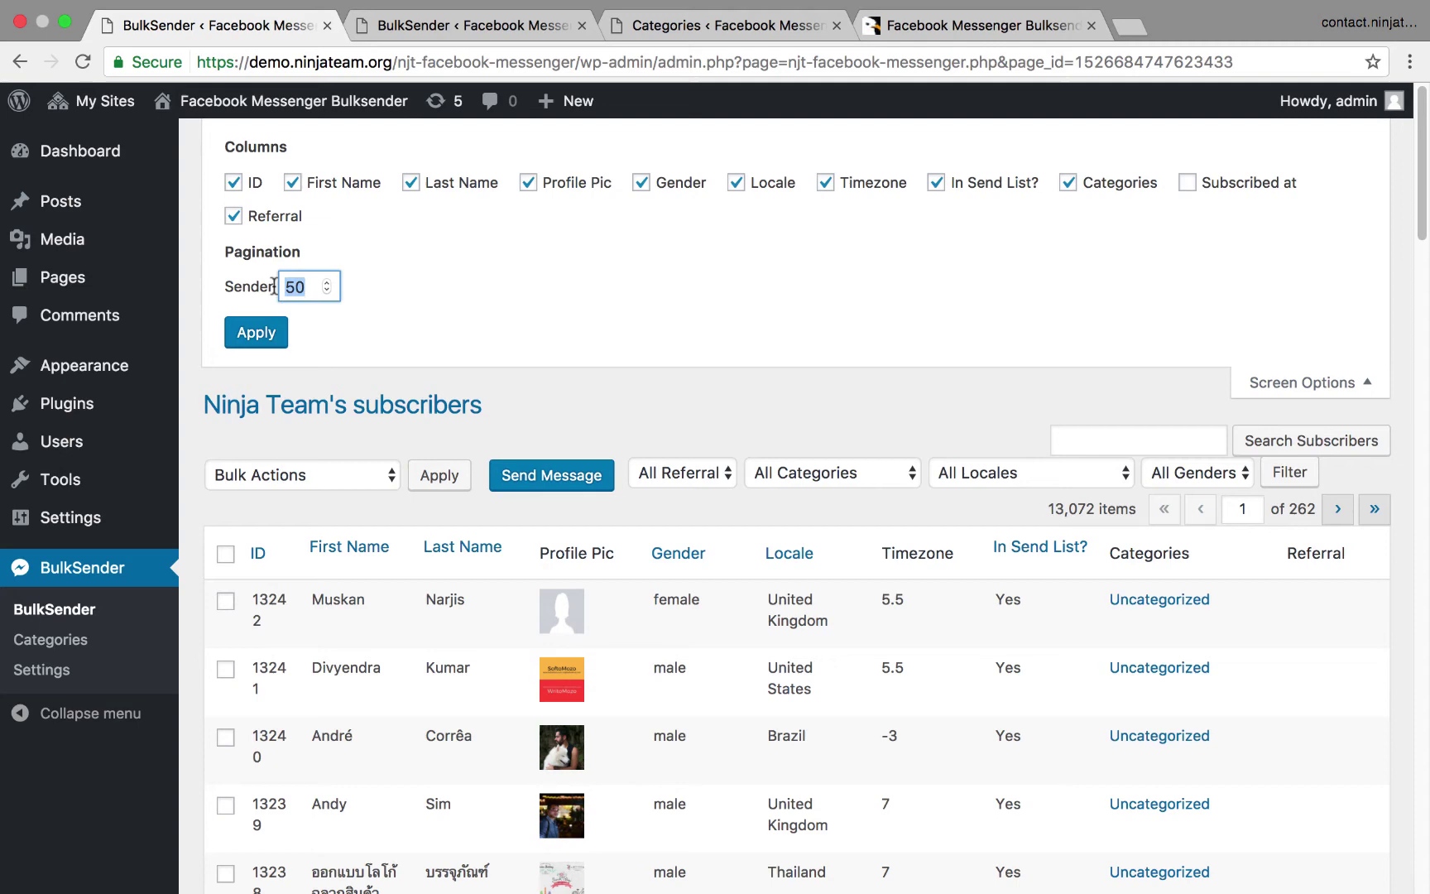
pyautogui.write('1000')
pyautogui.click(261, 329)
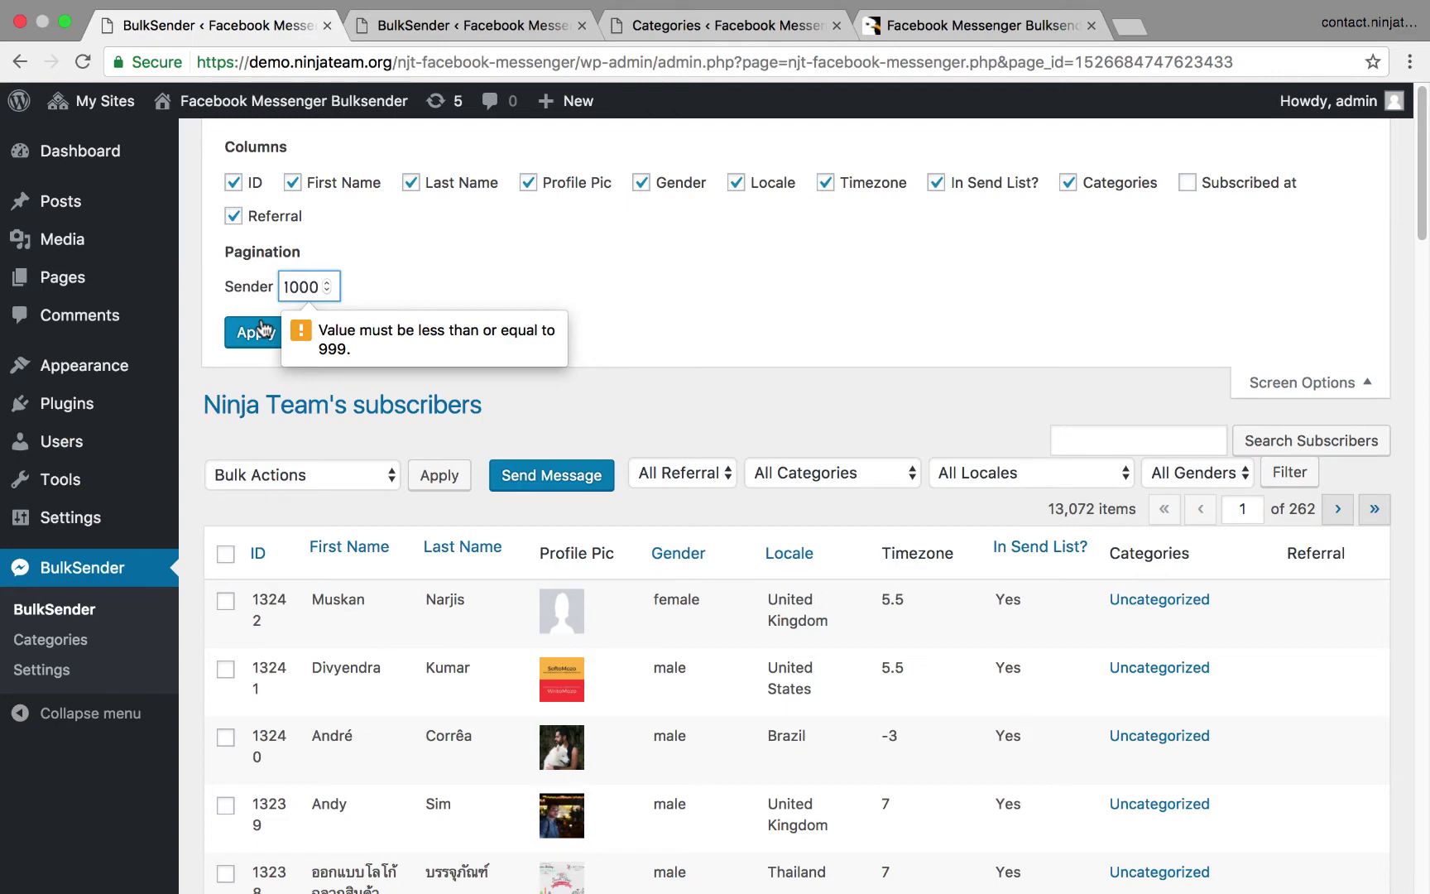
pyautogui.press('BackSpace')
pyautogui.press('BackSpace')
pyautogui.press('BackSpace')
pyautogui.write('99')
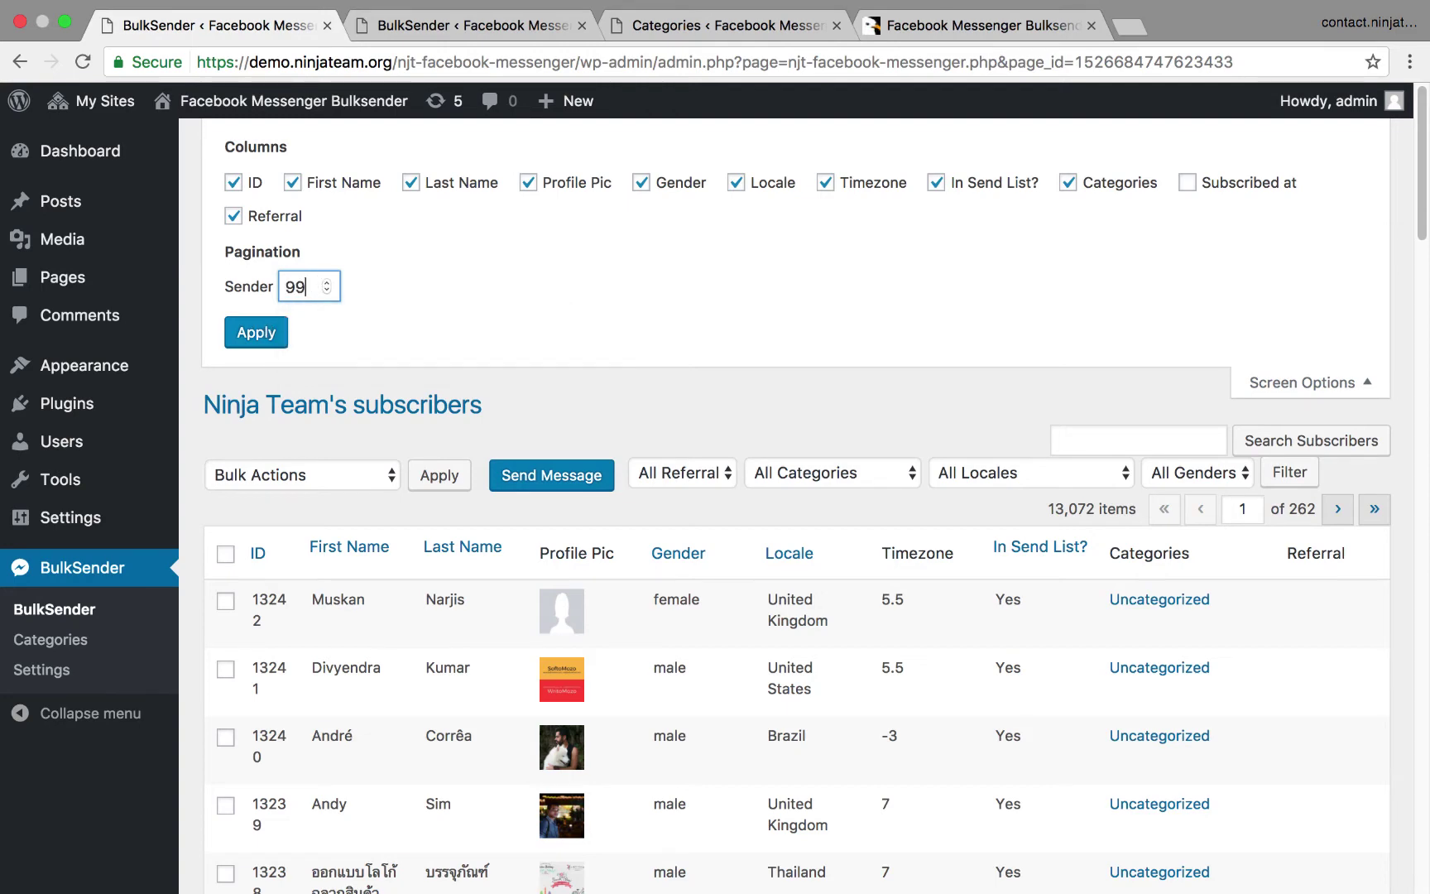
pyautogui.write('9')
pyautogui.click(265, 340)
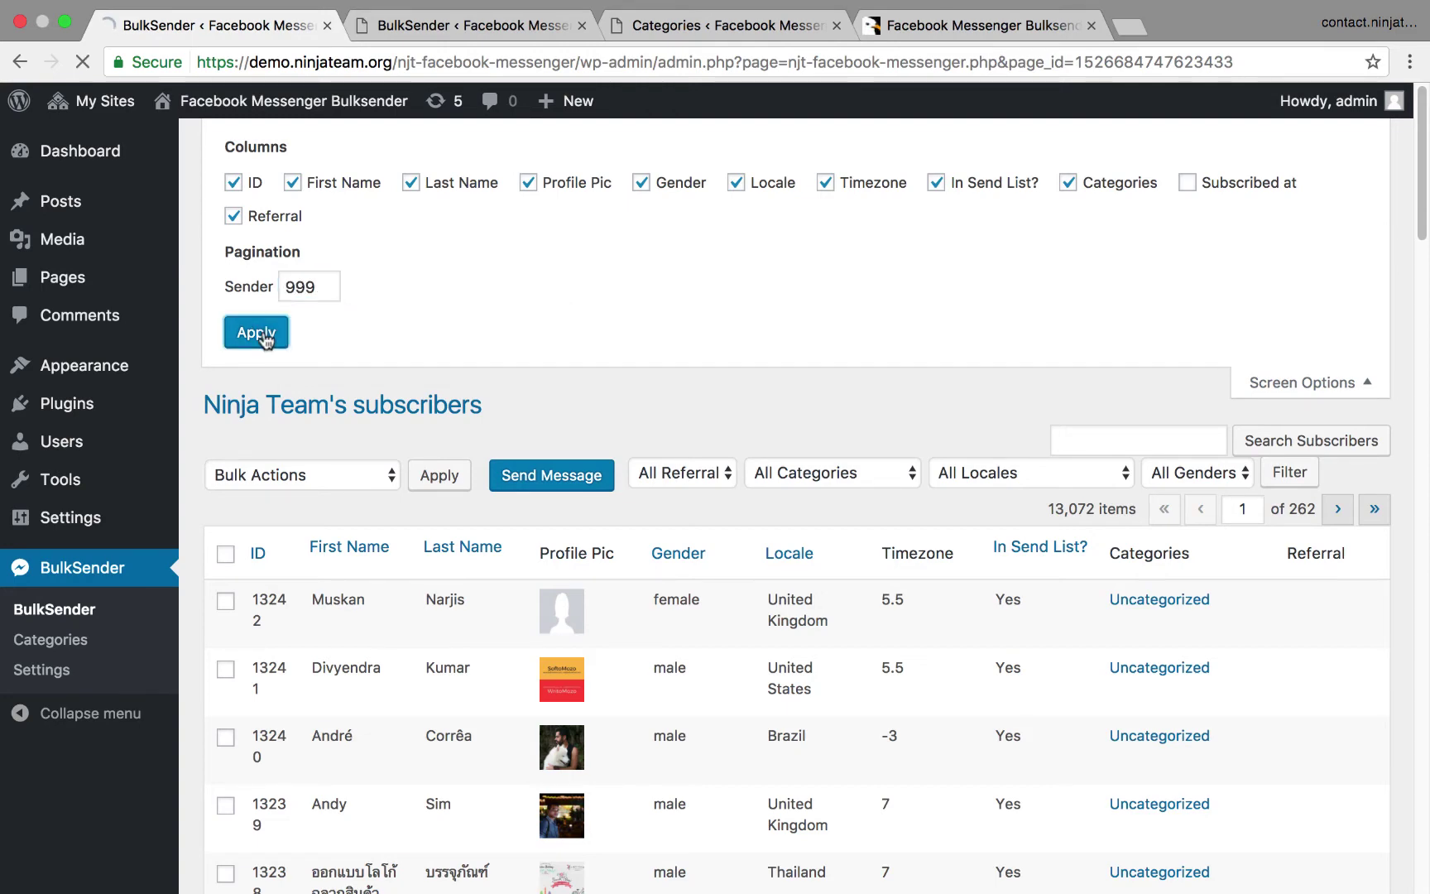
pyautogui.scroll(-4, 871, 488)
pyautogui.scroll(-10, 872, 492)
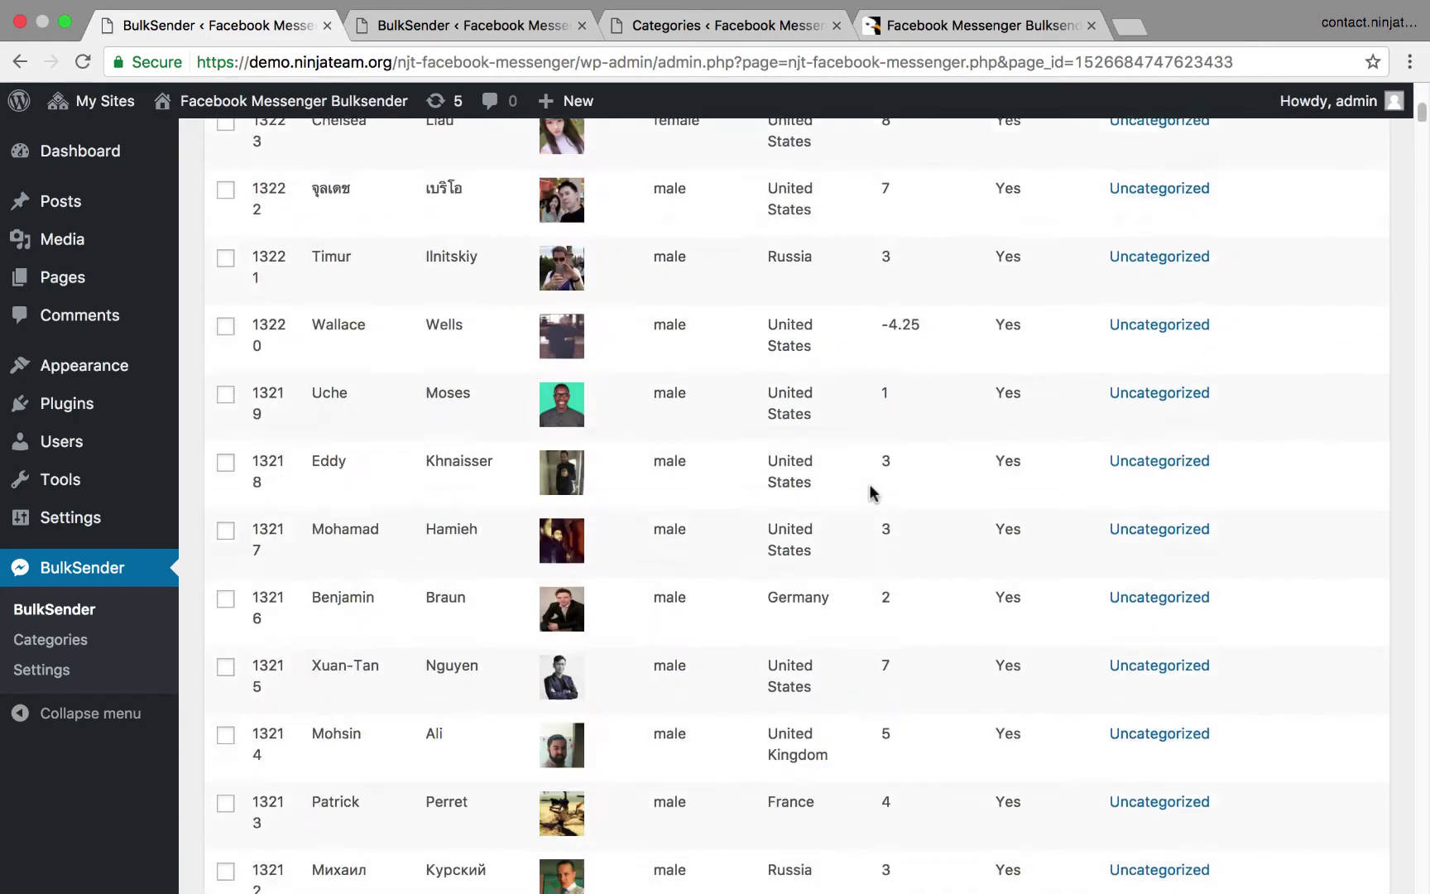
pyautogui.scroll(5, 873, 492)
pyautogui.scroll(15, 872, 493)
# Step: Filter Fracshion's subscribers to female and select all three listed
pyautogui.click(562, 25)
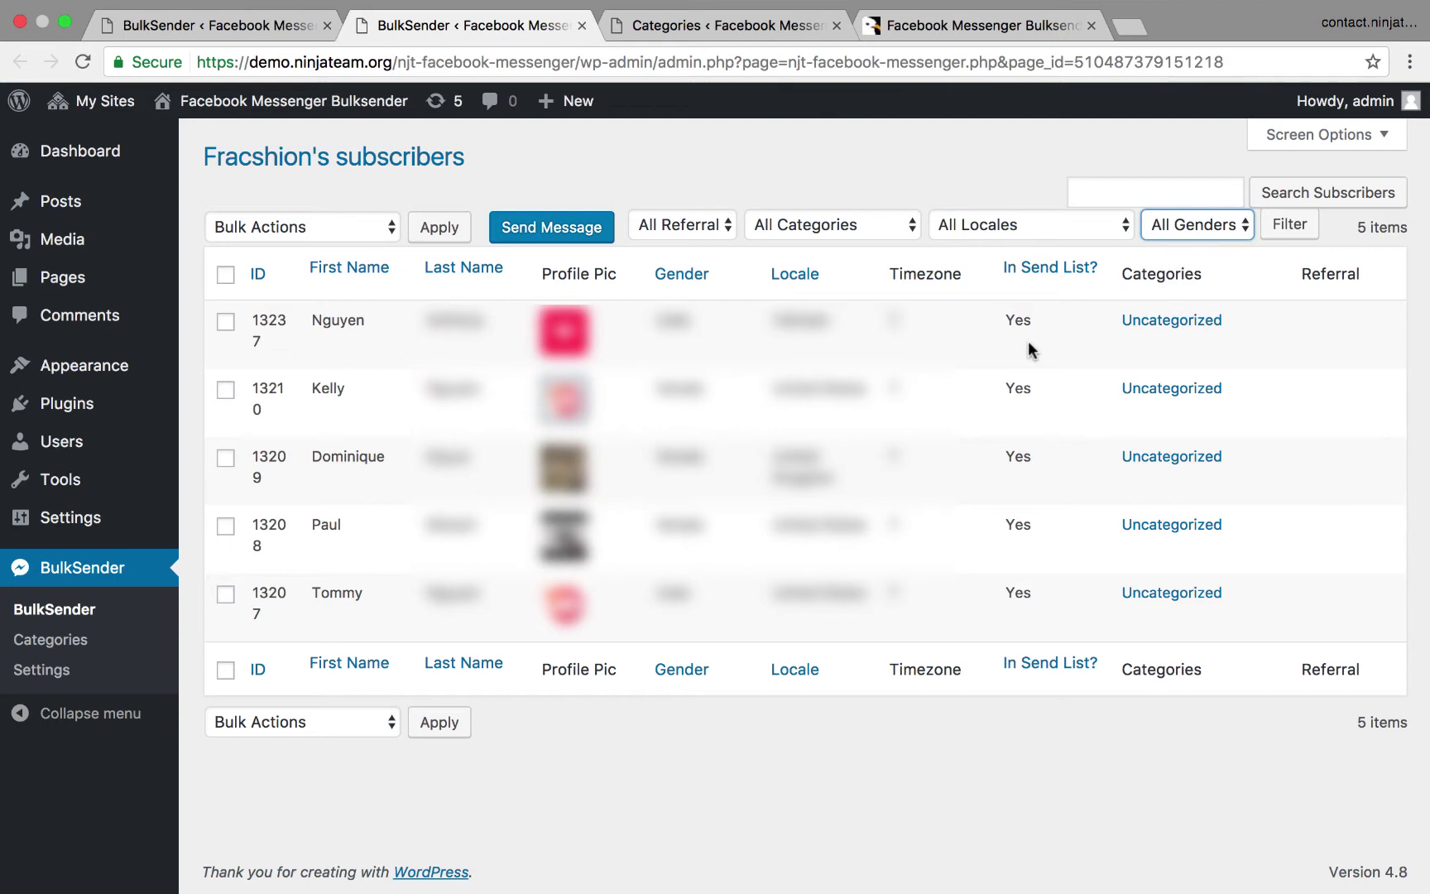
pyautogui.click(1217, 229)
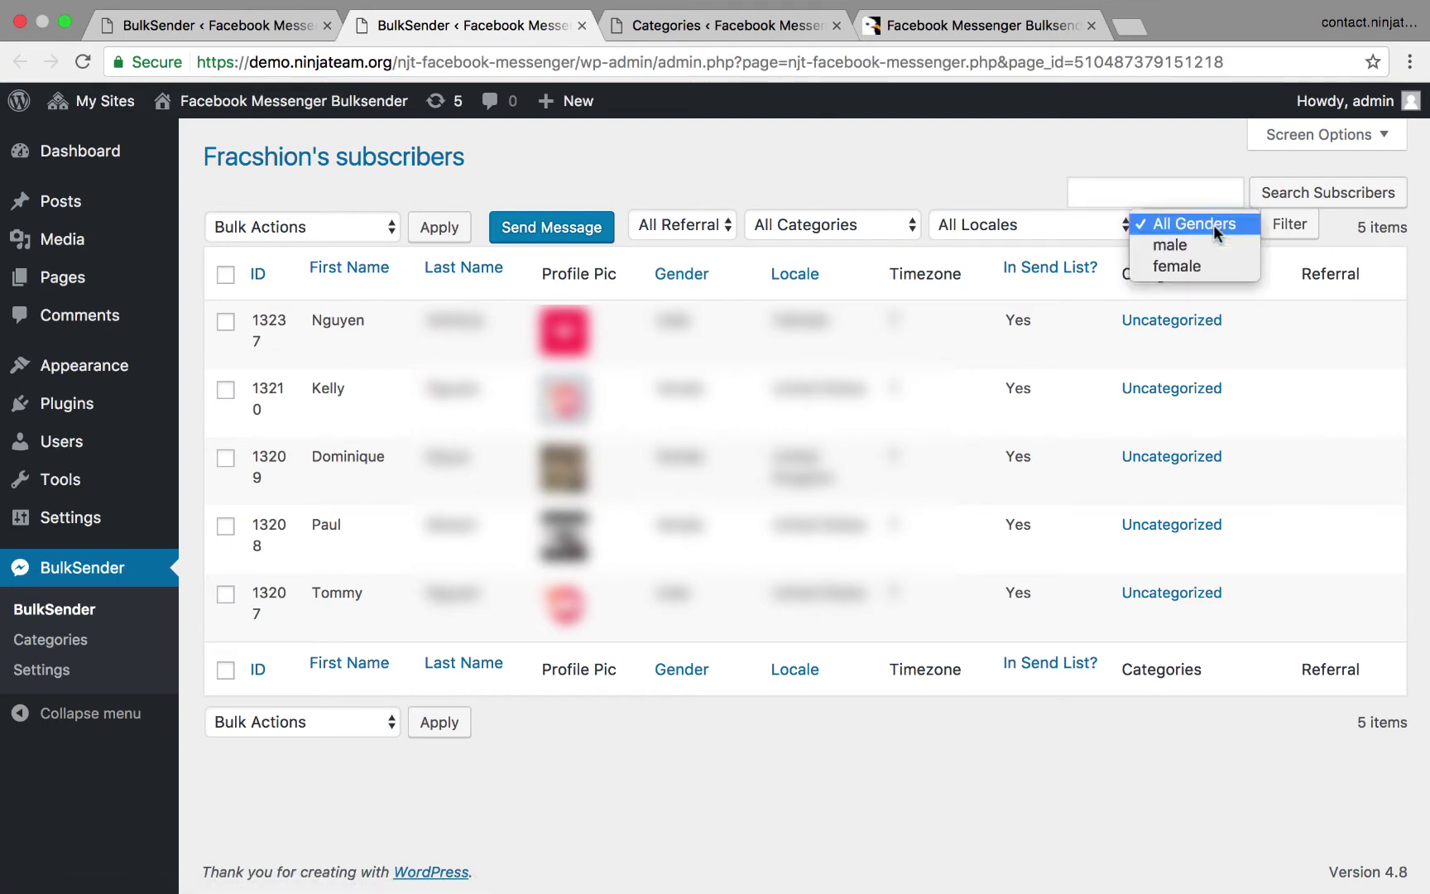
pyautogui.click(1198, 267)
pyautogui.click(1287, 237)
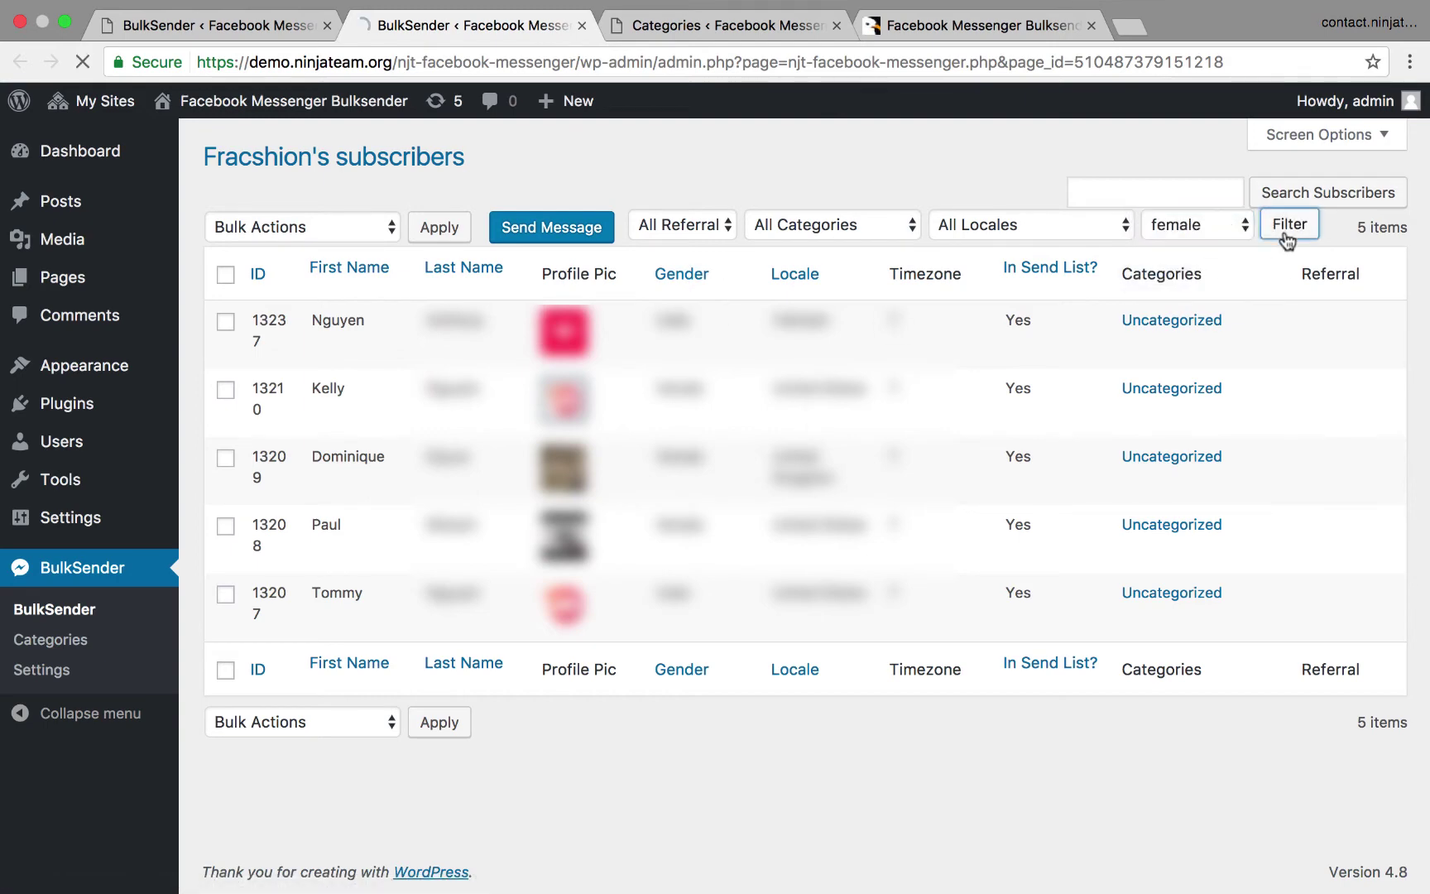
pyautogui.click(225, 275)
pyautogui.click(293, 227)
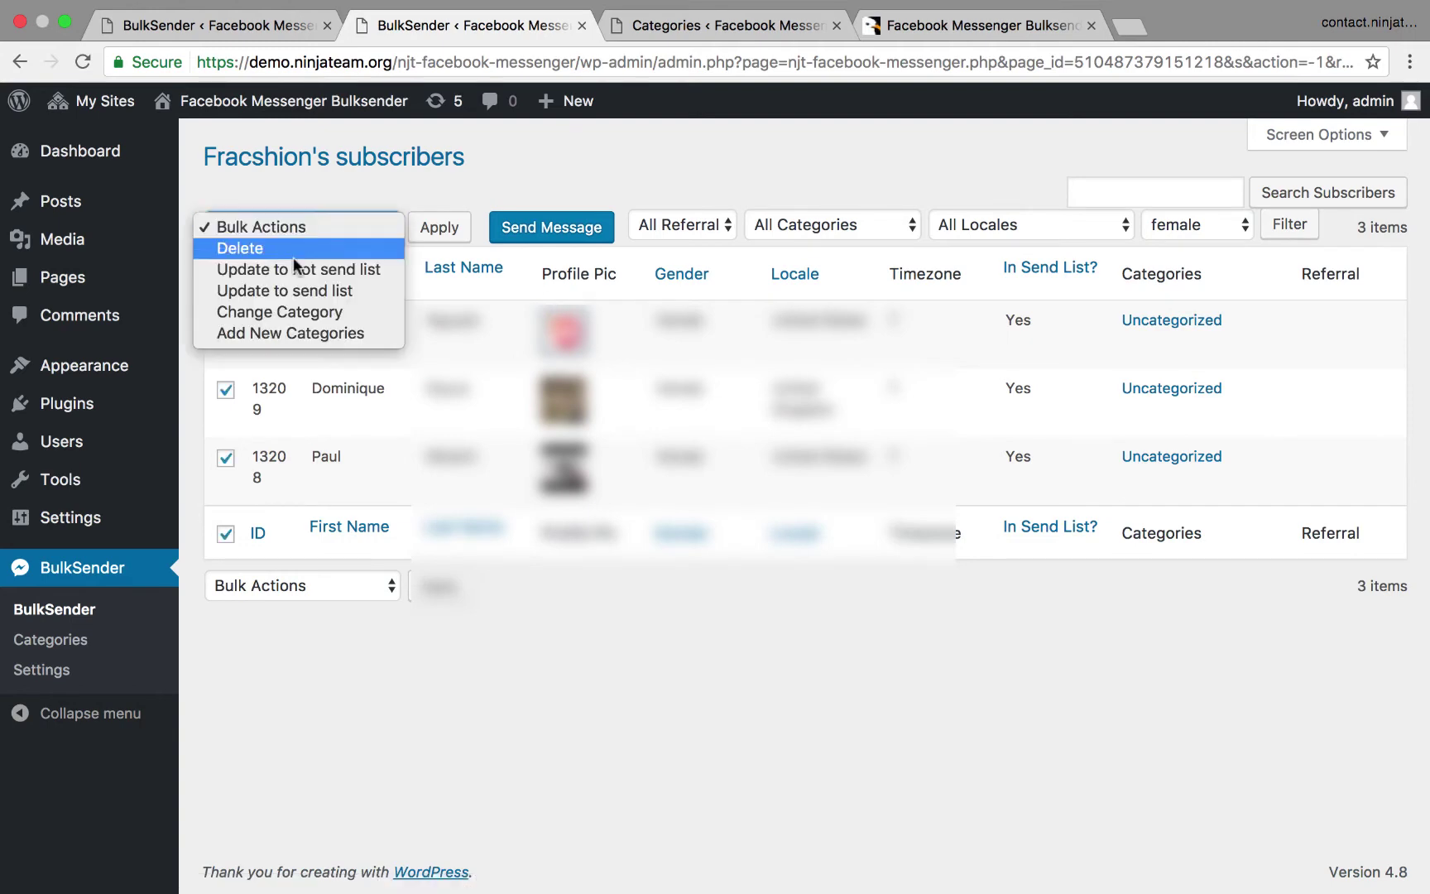
# Step: Change Kelly, Dominique and Paul's category to Women-wintercamp using the Change Category bulk action
pyautogui.click(305, 312)
pyautogui.click(428, 229)
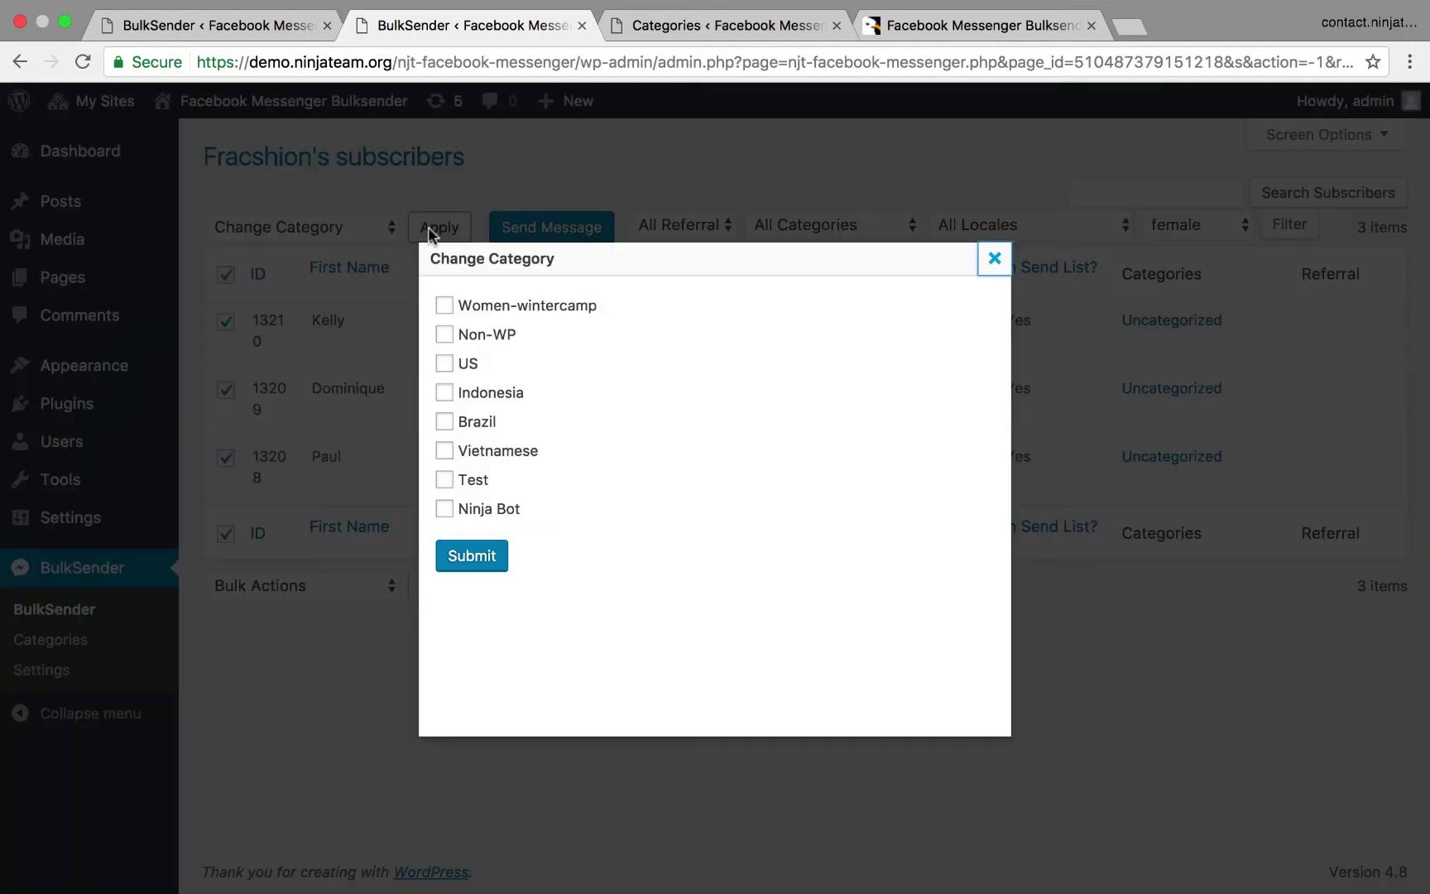
pyautogui.click(445, 306)
pyautogui.click(487, 560)
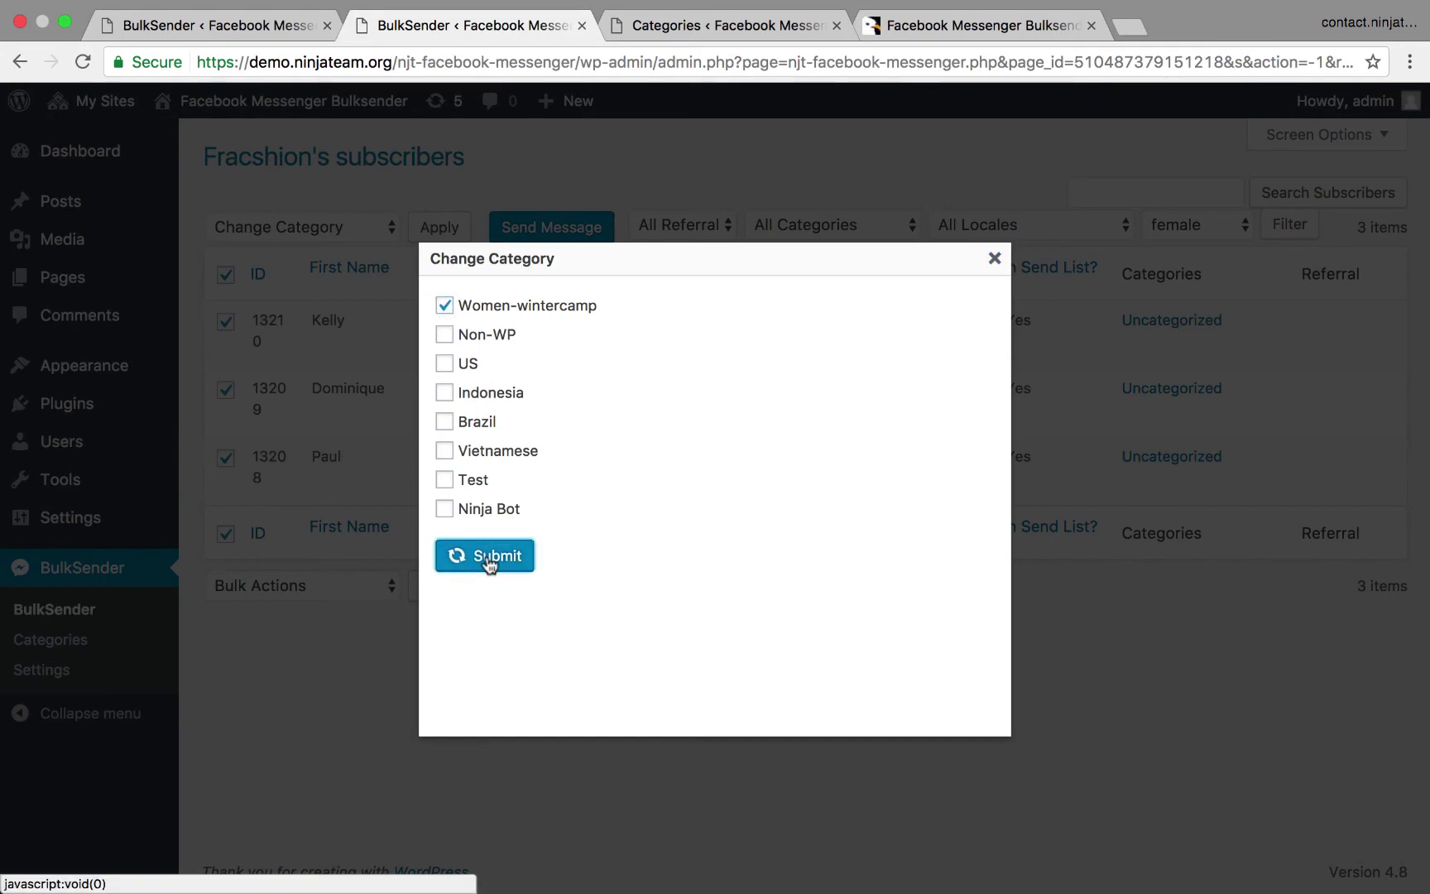
pyautogui.click(993, 259)
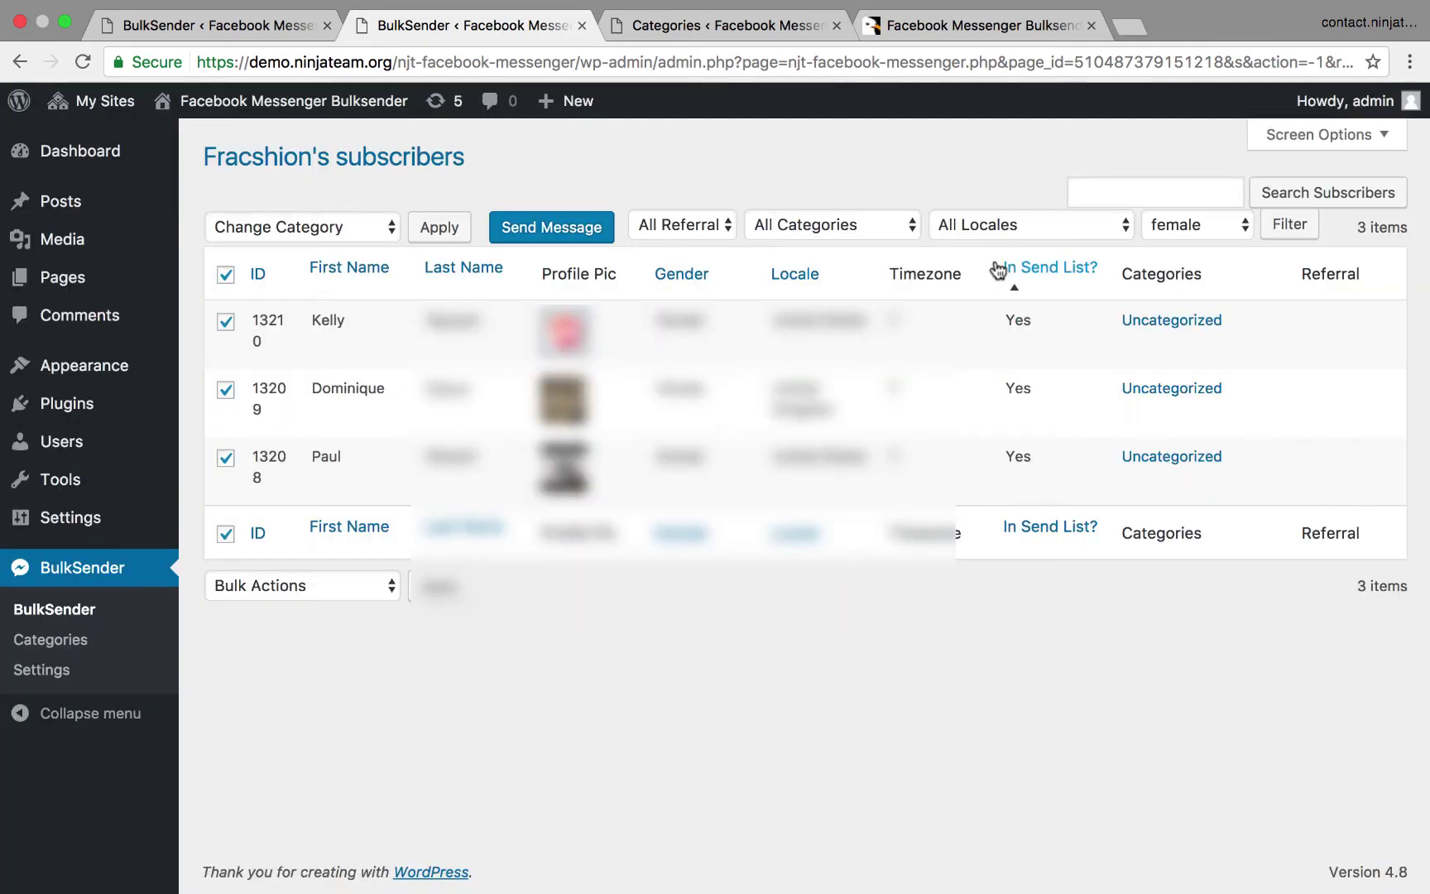
# Step: Address a new message to the Women-wintercamp category (3) and start it with 'Hi [first_name]'
pyautogui.click(578, 224)
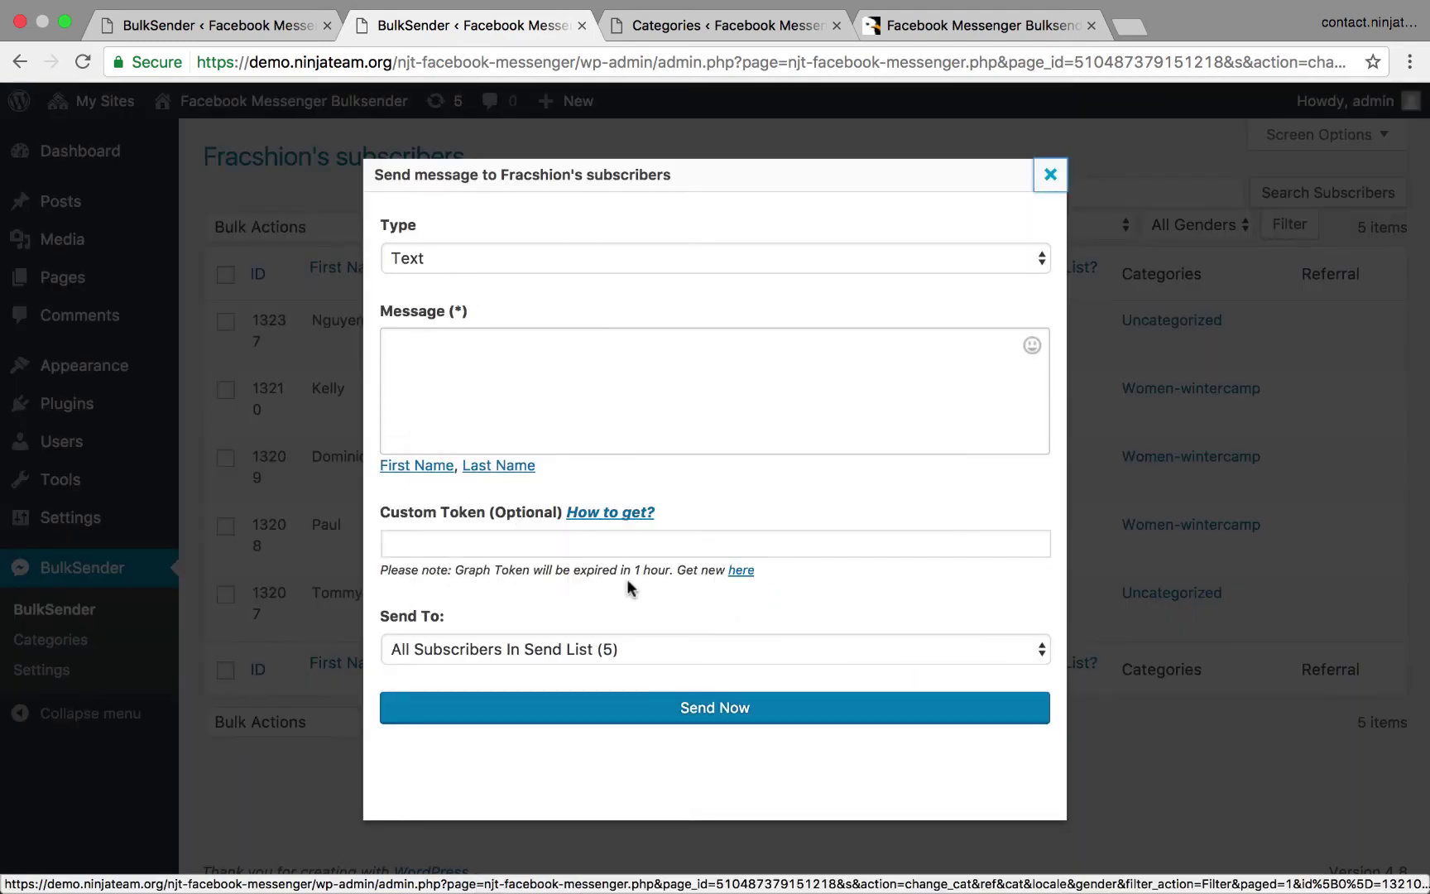
pyautogui.click(628, 651)
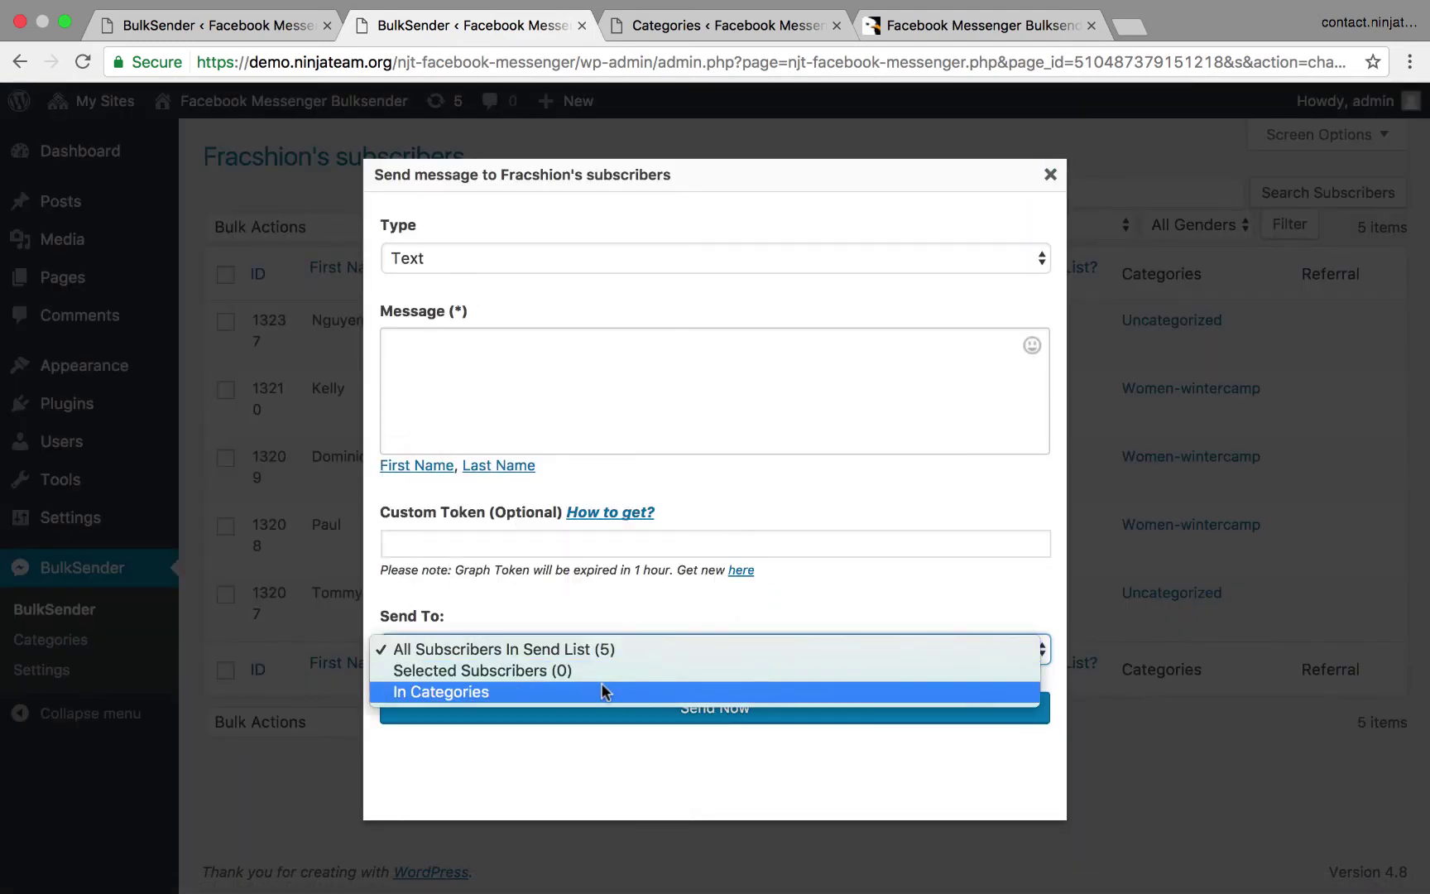
pyautogui.click(601, 682)
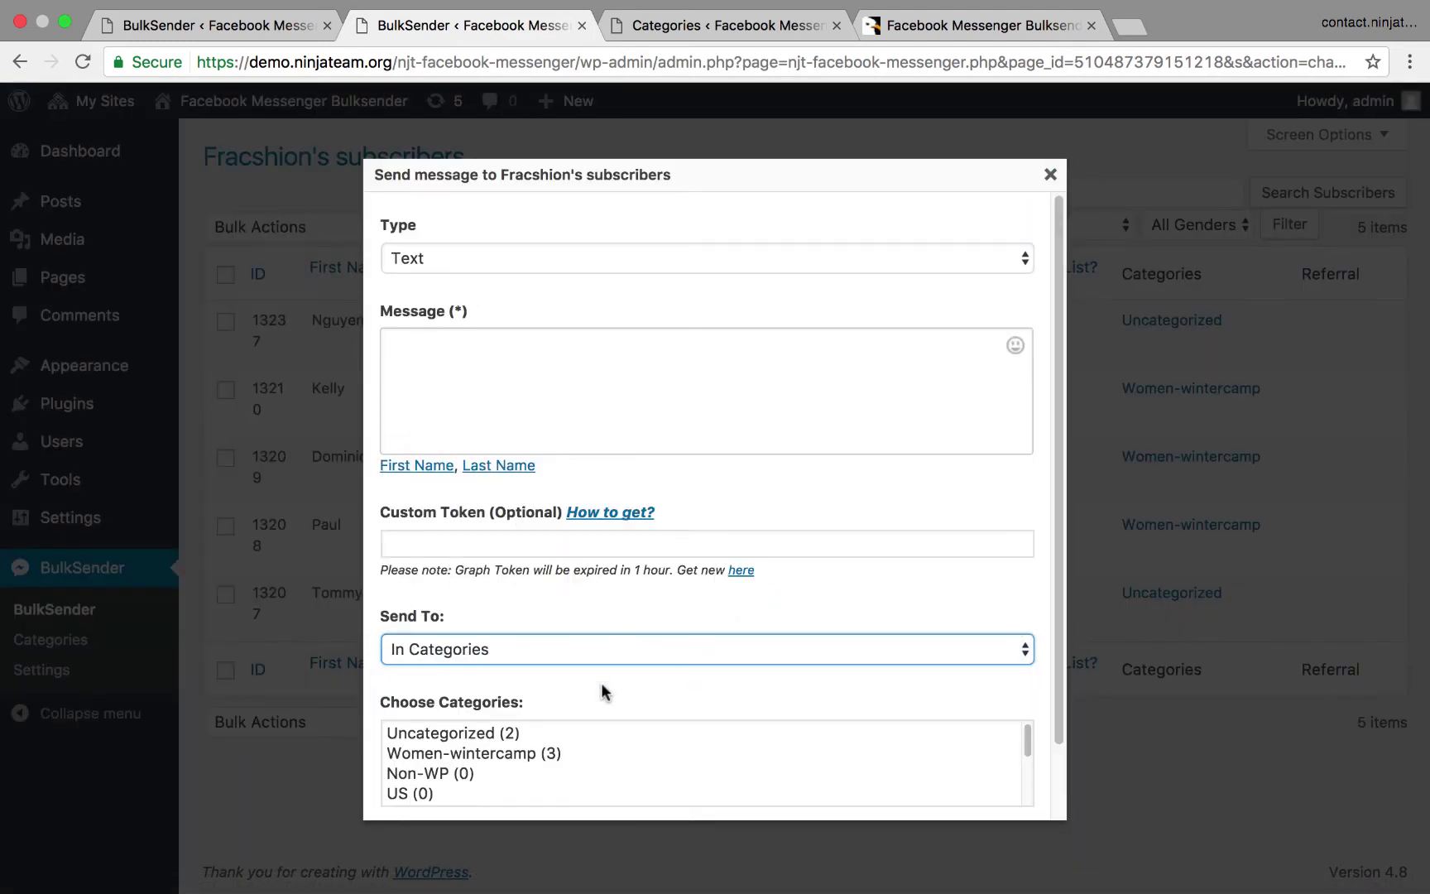
pyautogui.click(516, 753)
pyautogui.click(707, 385)
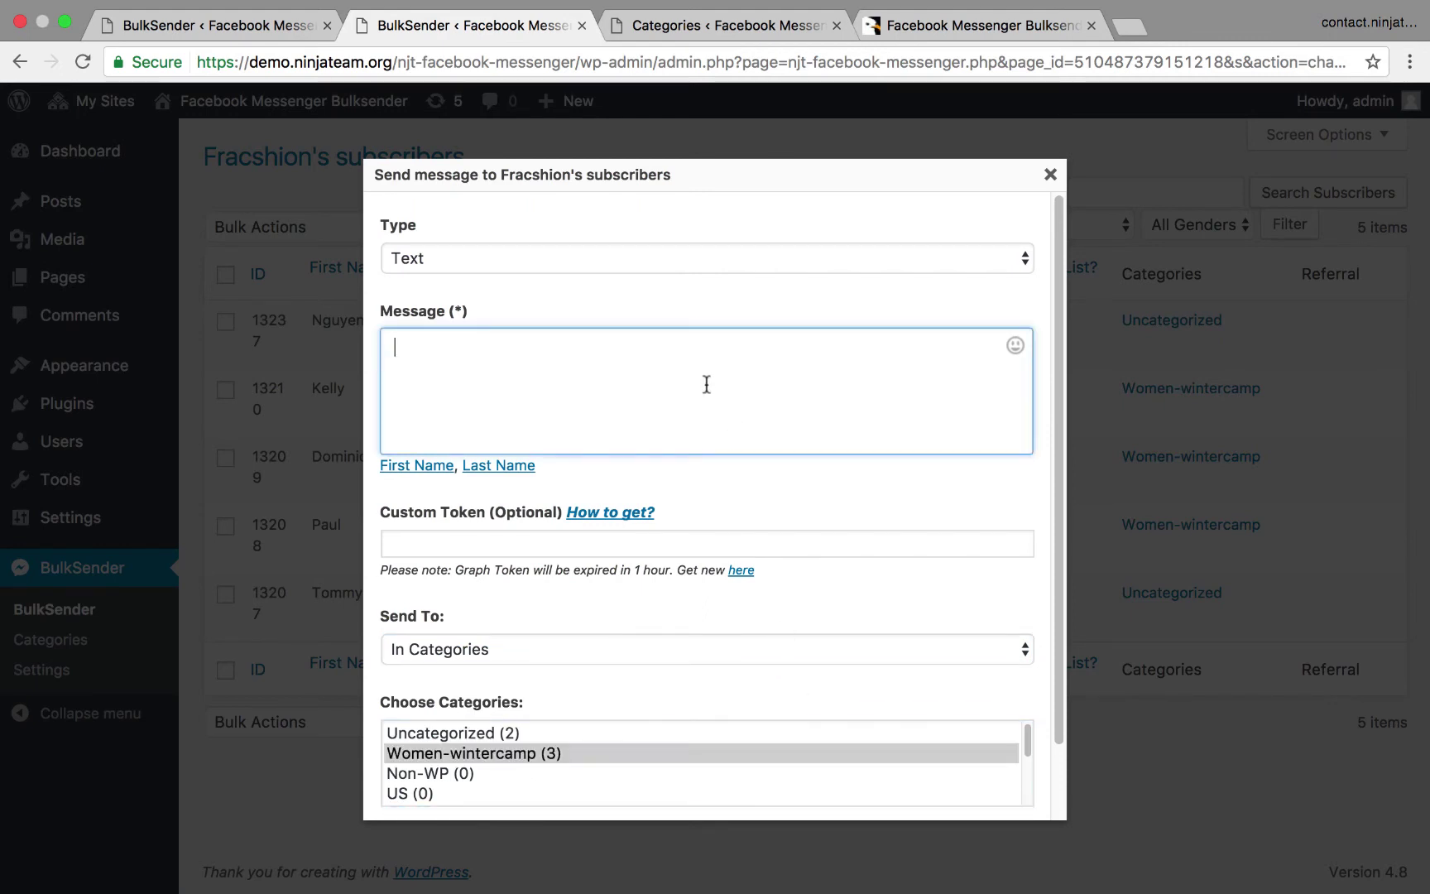
pyautogui.write('Hi')
pyautogui.click(415, 466)
pyautogui.write(', have ')
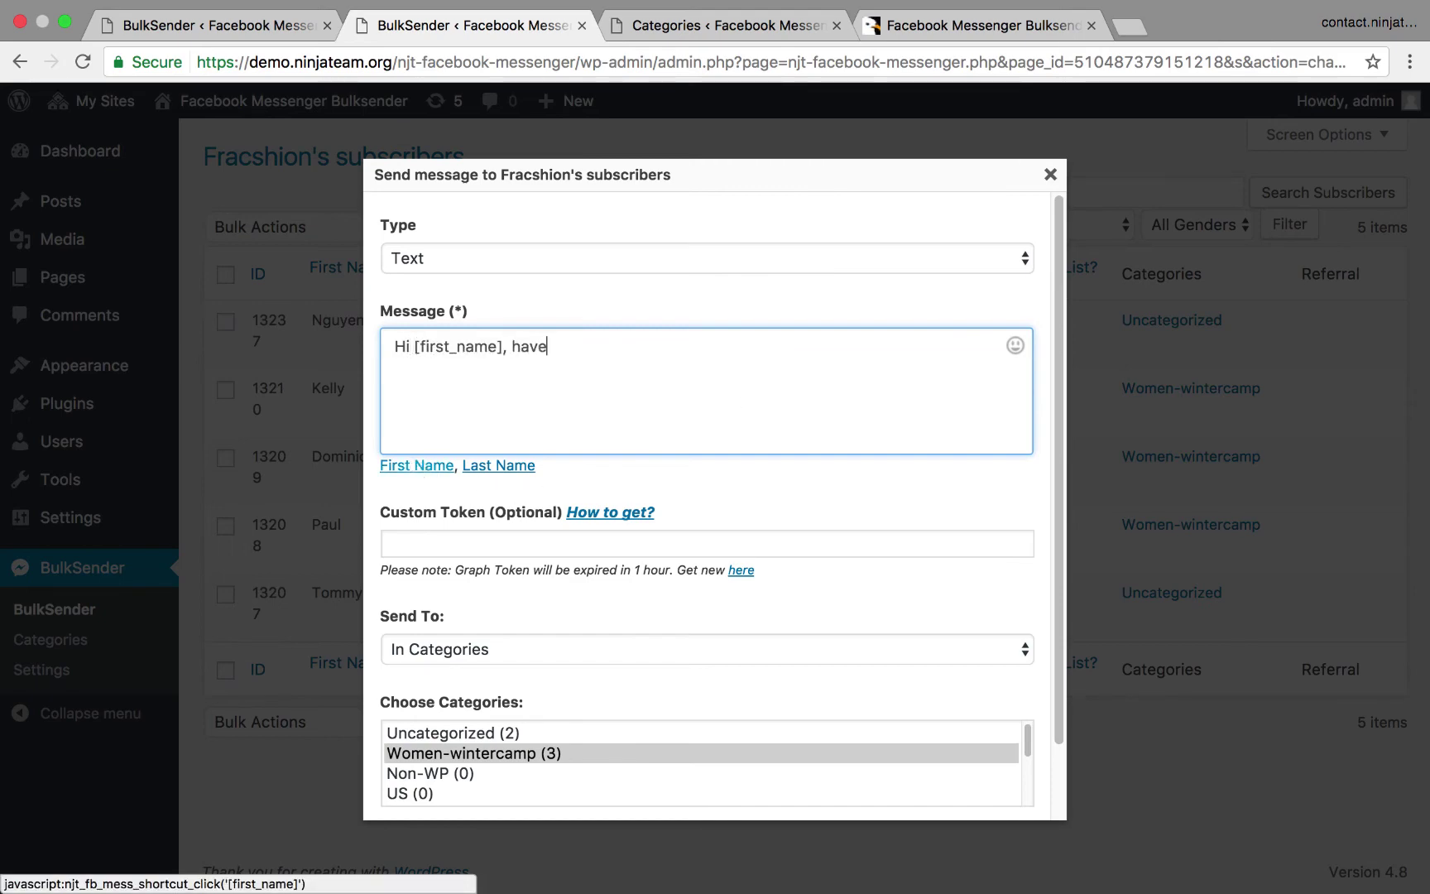
pyautogui.write('a nice day')
pyautogui.write('!')
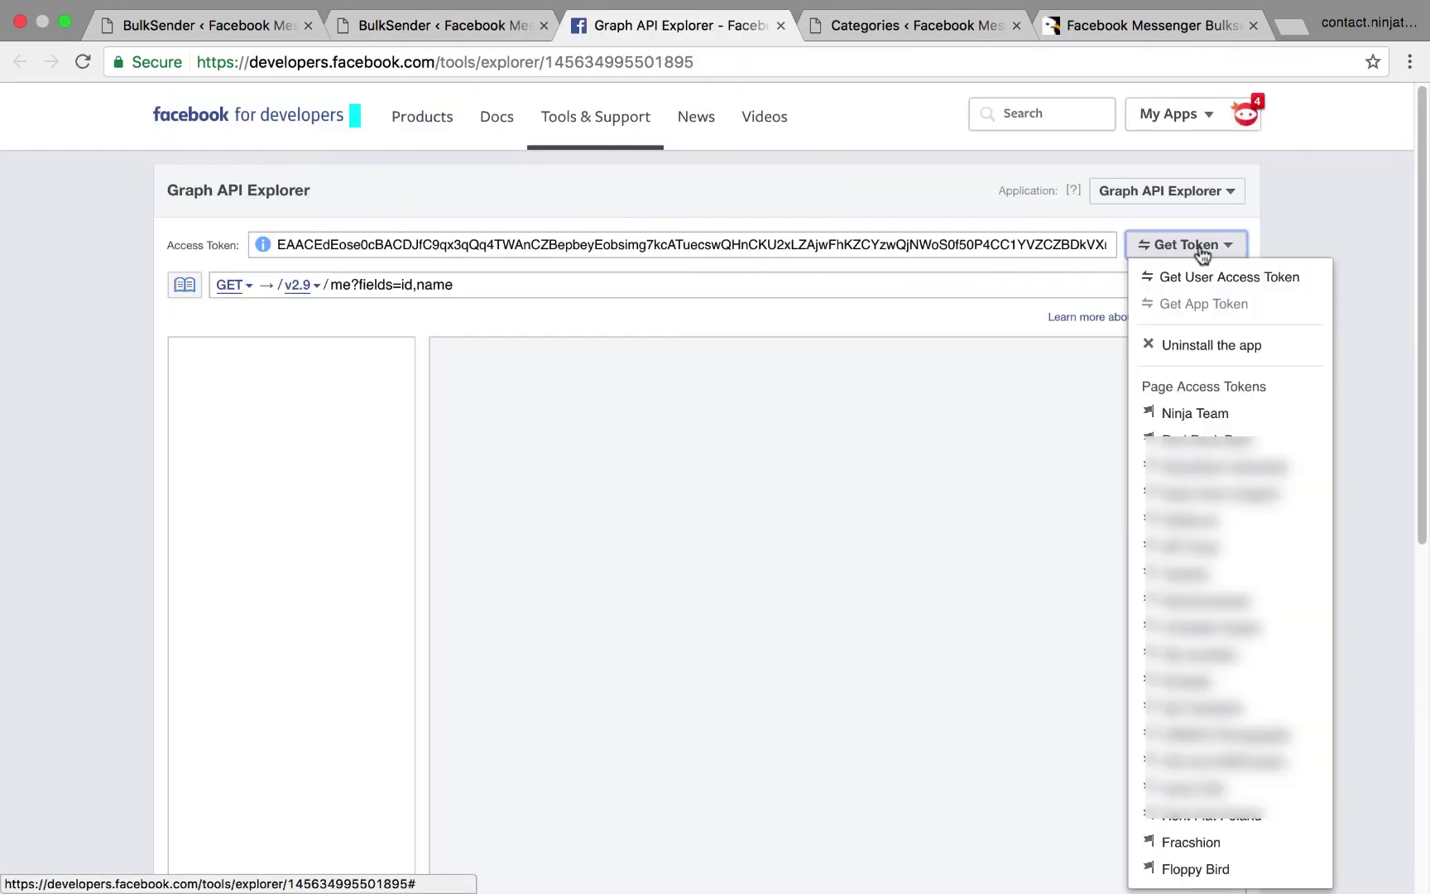
# Step: Generate a Fracshion page access token in Graph API Explorer and select it for copying
pyautogui.click(1201, 842)
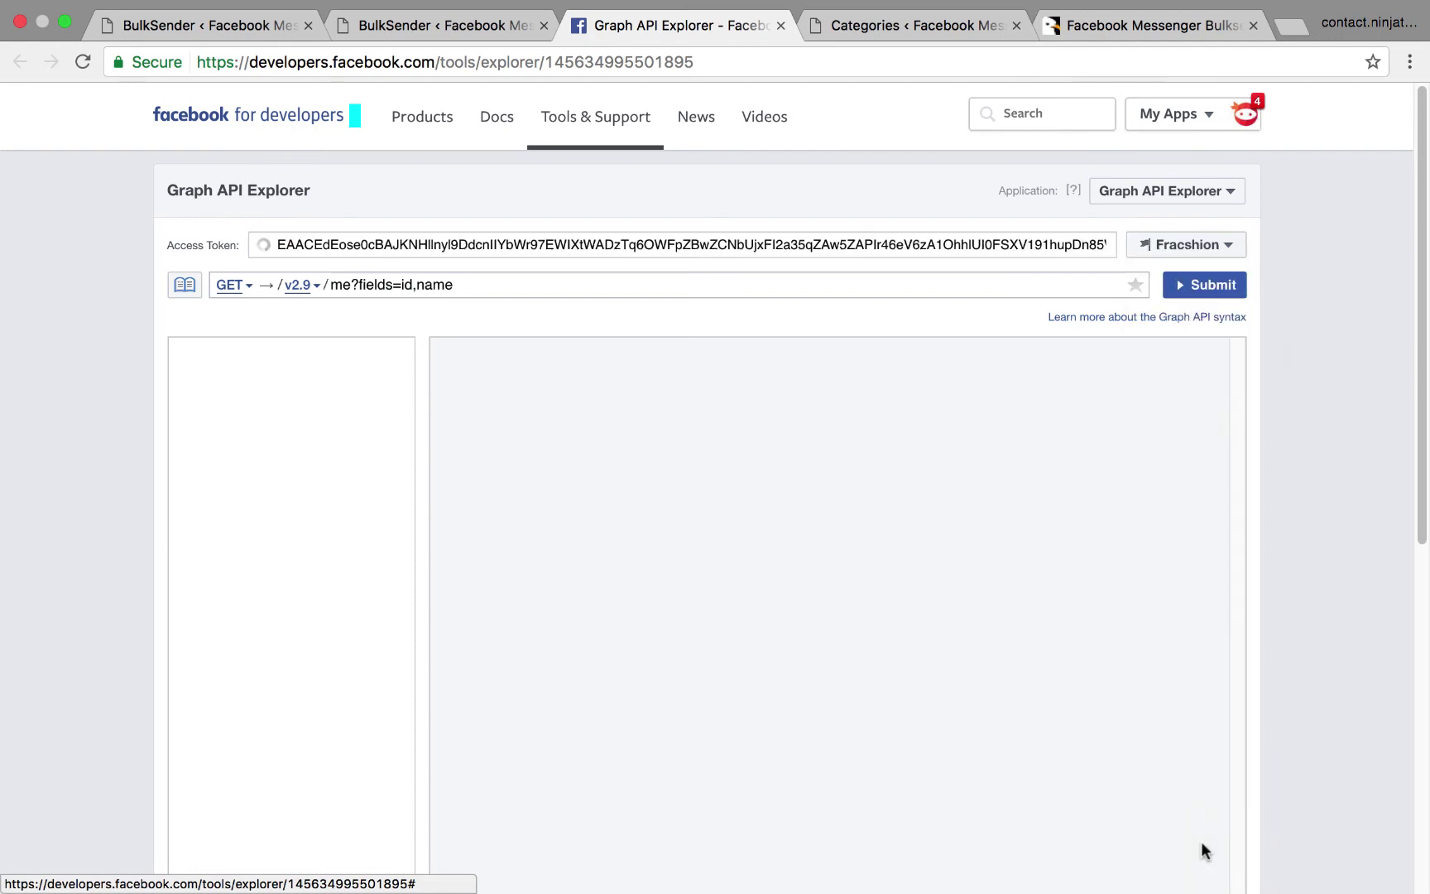
pyautogui.click(952, 248)
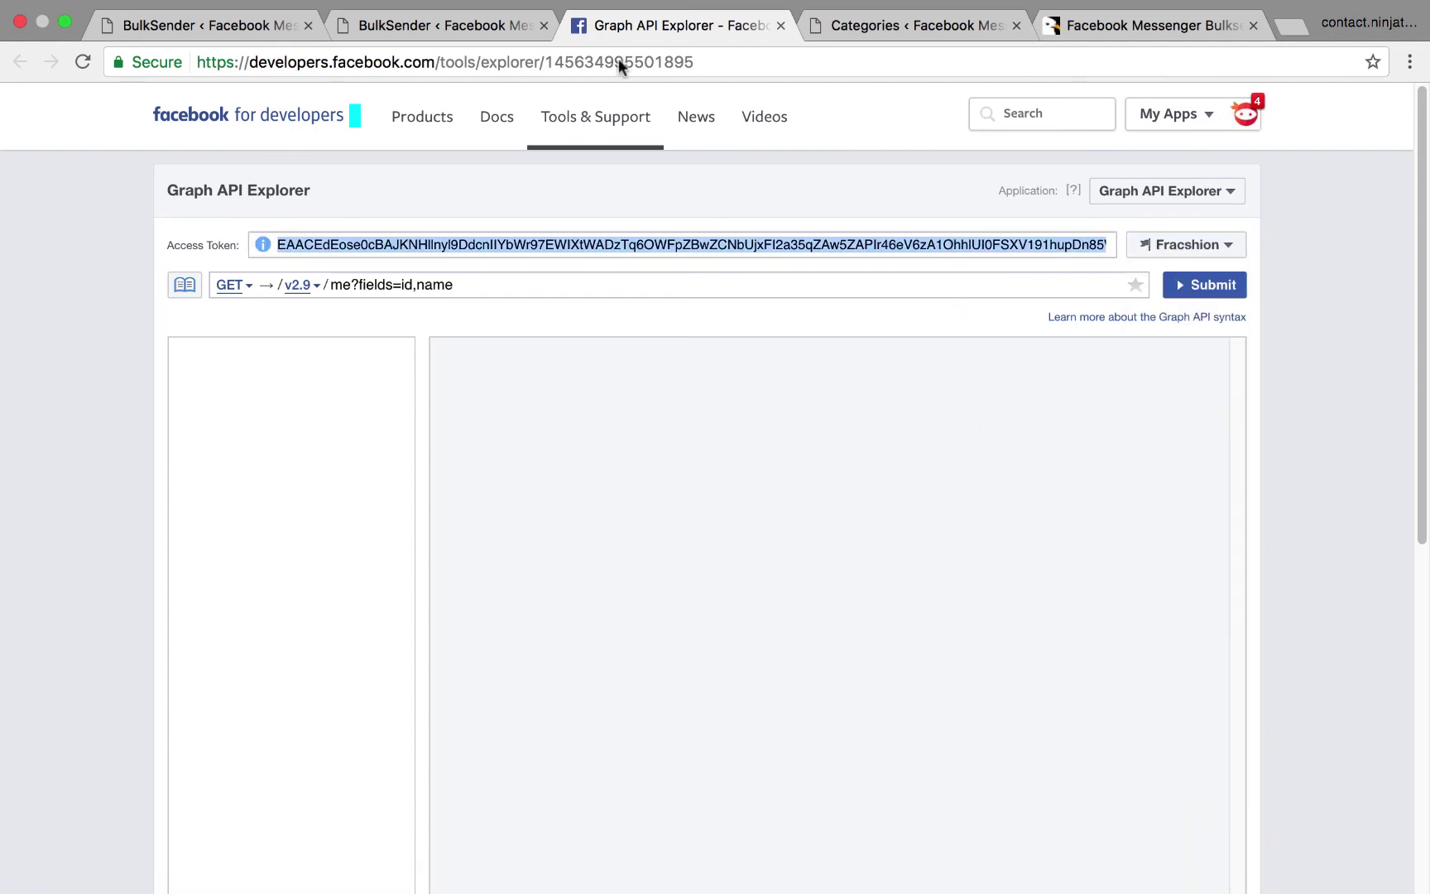
pyautogui.click(462, 35)
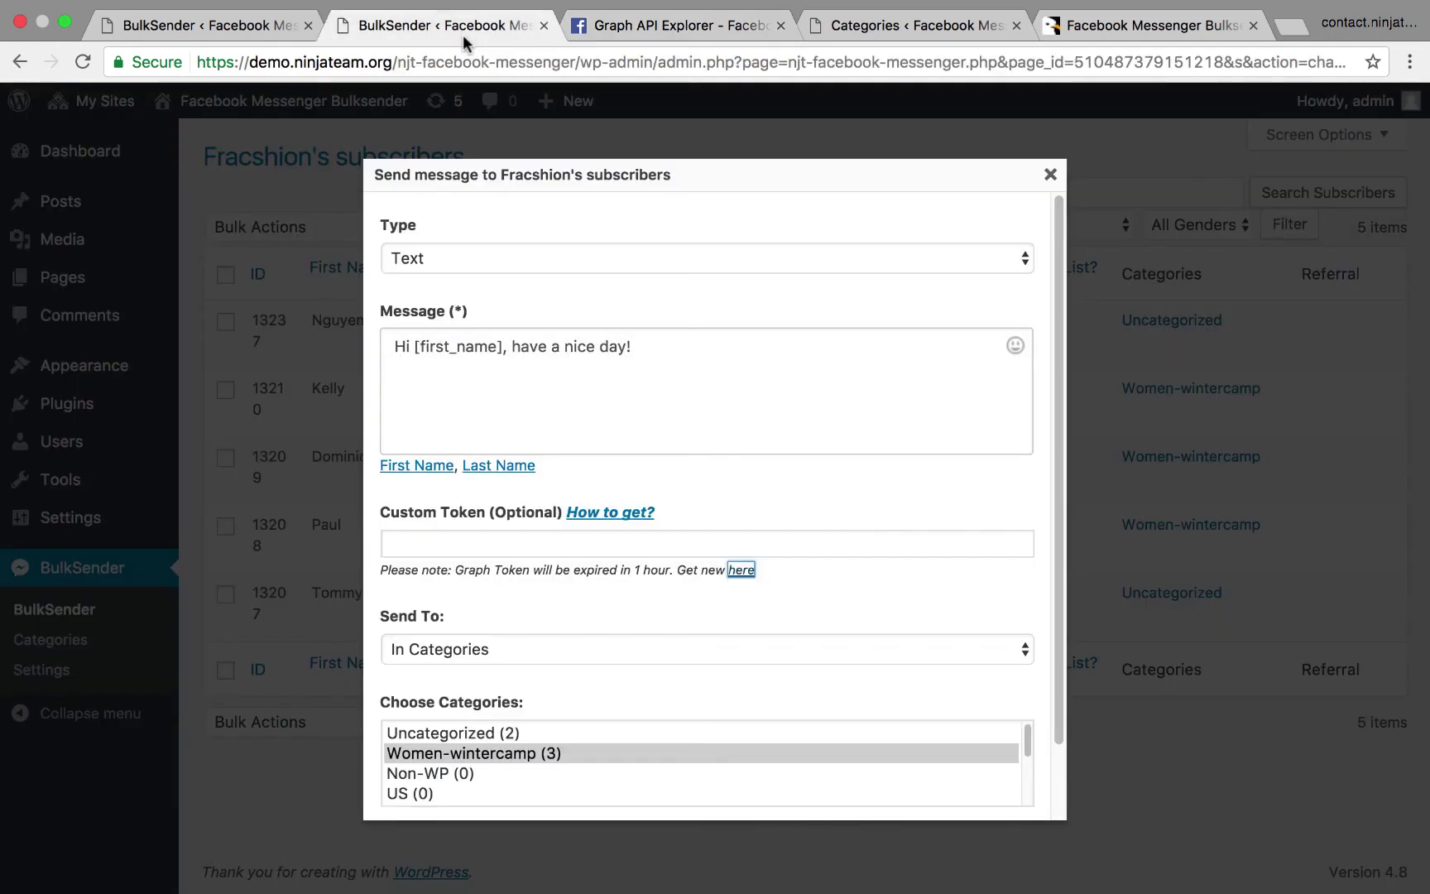
# Step: Paste the access token into Custom Token and send the message, confirming Sent: 3
pyautogui.click(515, 541)
pyautogui.hotkey('ctrl', 'v')
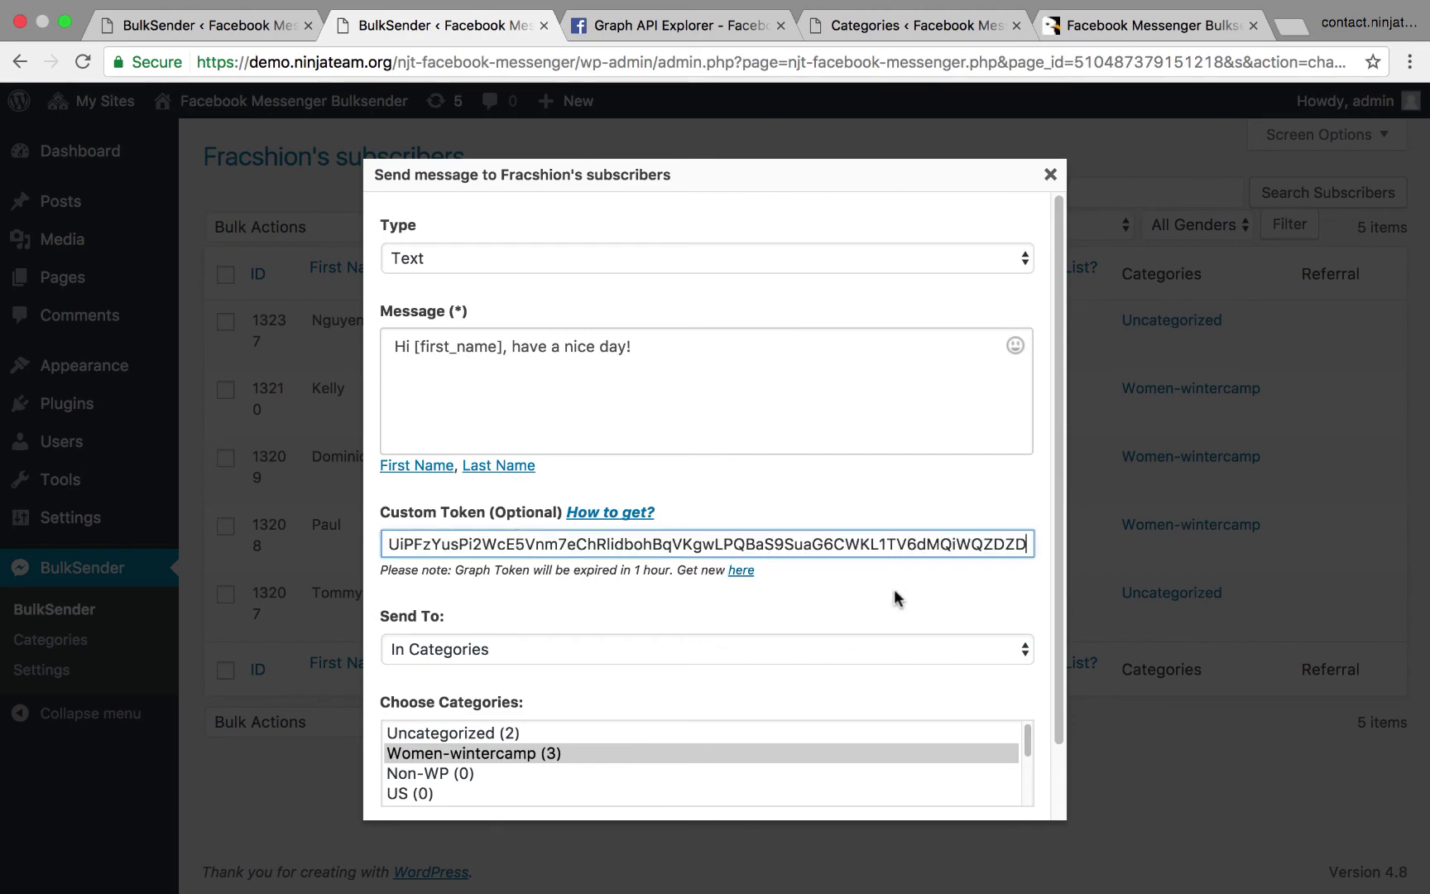
pyautogui.scroll(-2, 894, 589)
pyautogui.click(731, 769)
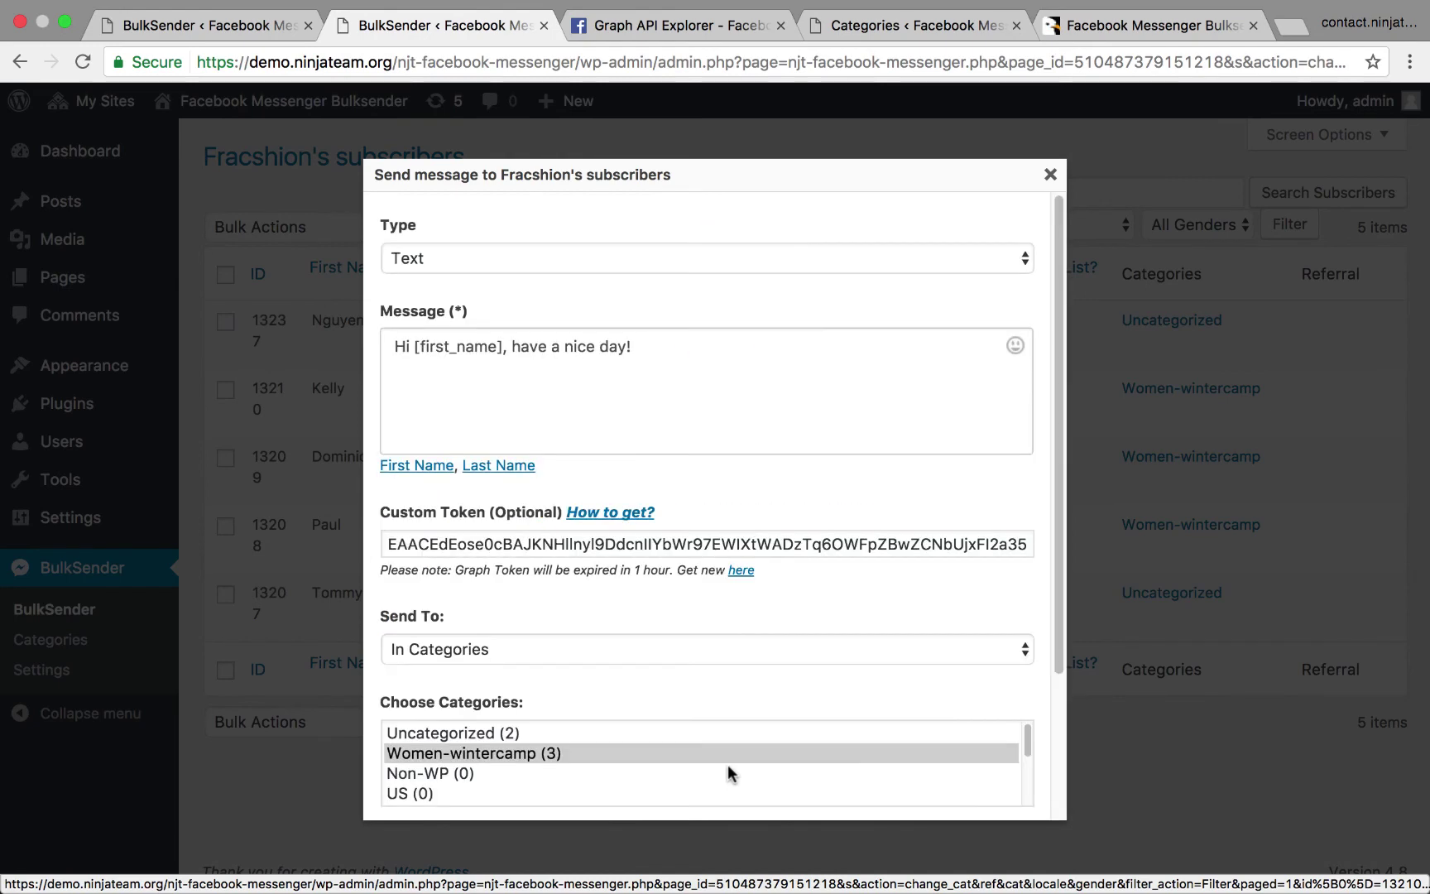
pyautogui.scroll(-5, 728, 765)
pyautogui.moveTo(398, 754); pyautogui.dragTo(479, 759)
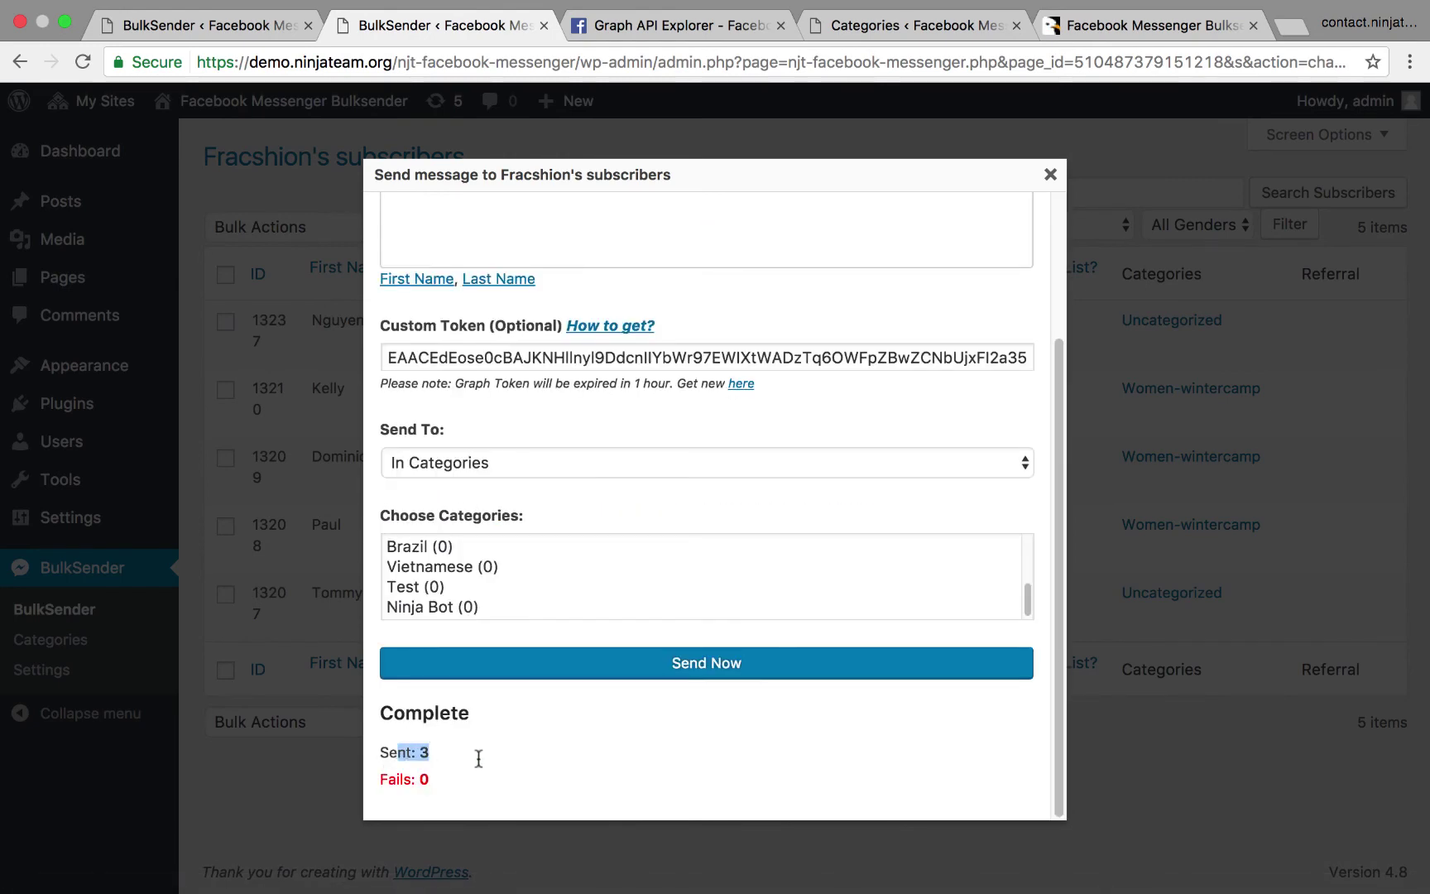
pyautogui.click(1050, 174)
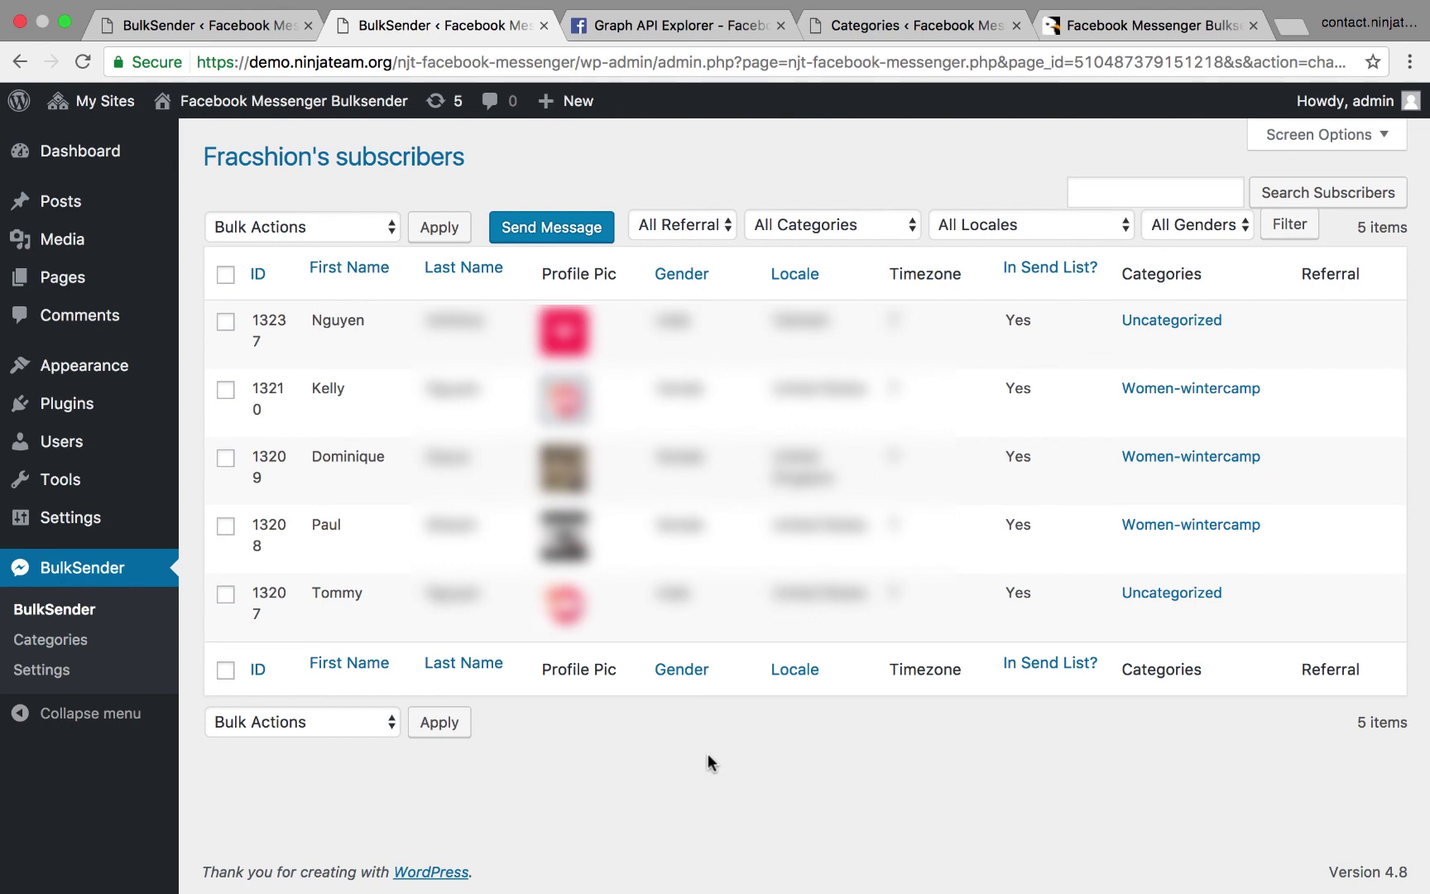
pyautogui.click(1175, 34)
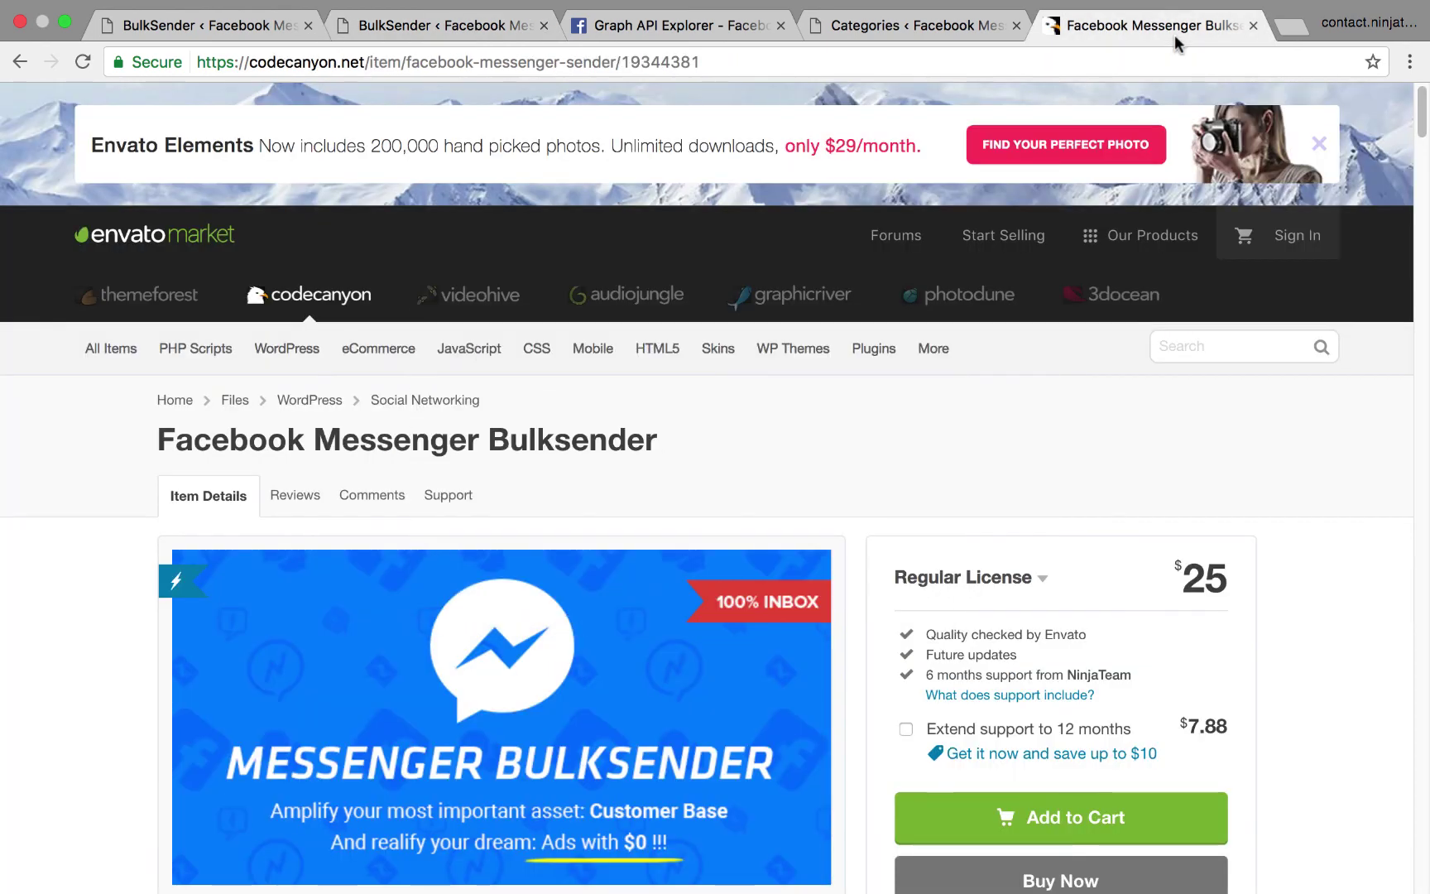
pyautogui.click(453, 28)
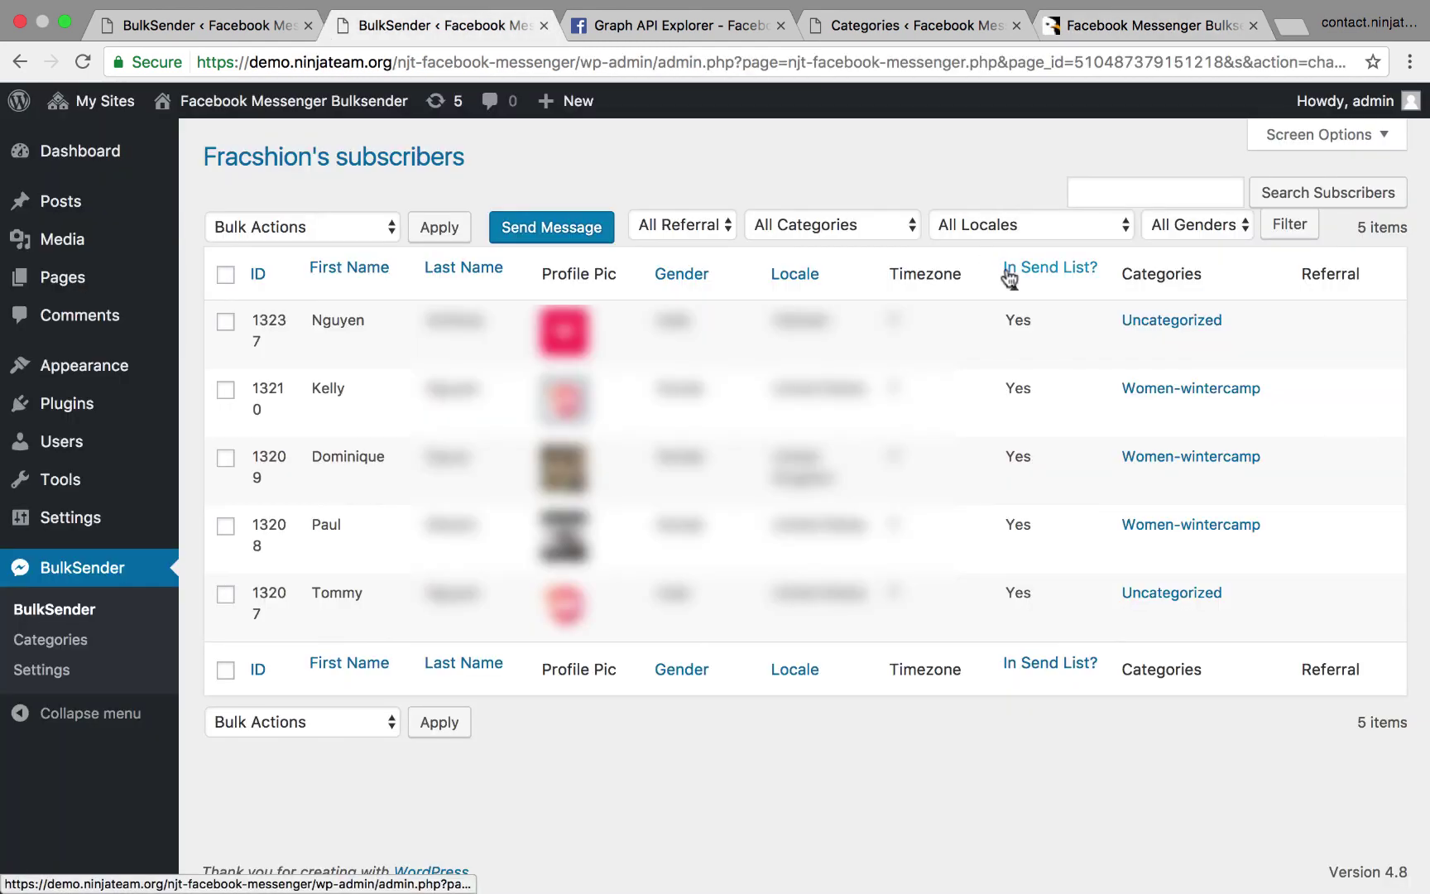
pyautogui.moveTo(1303, 279); pyautogui.dragTo(1374, 276)
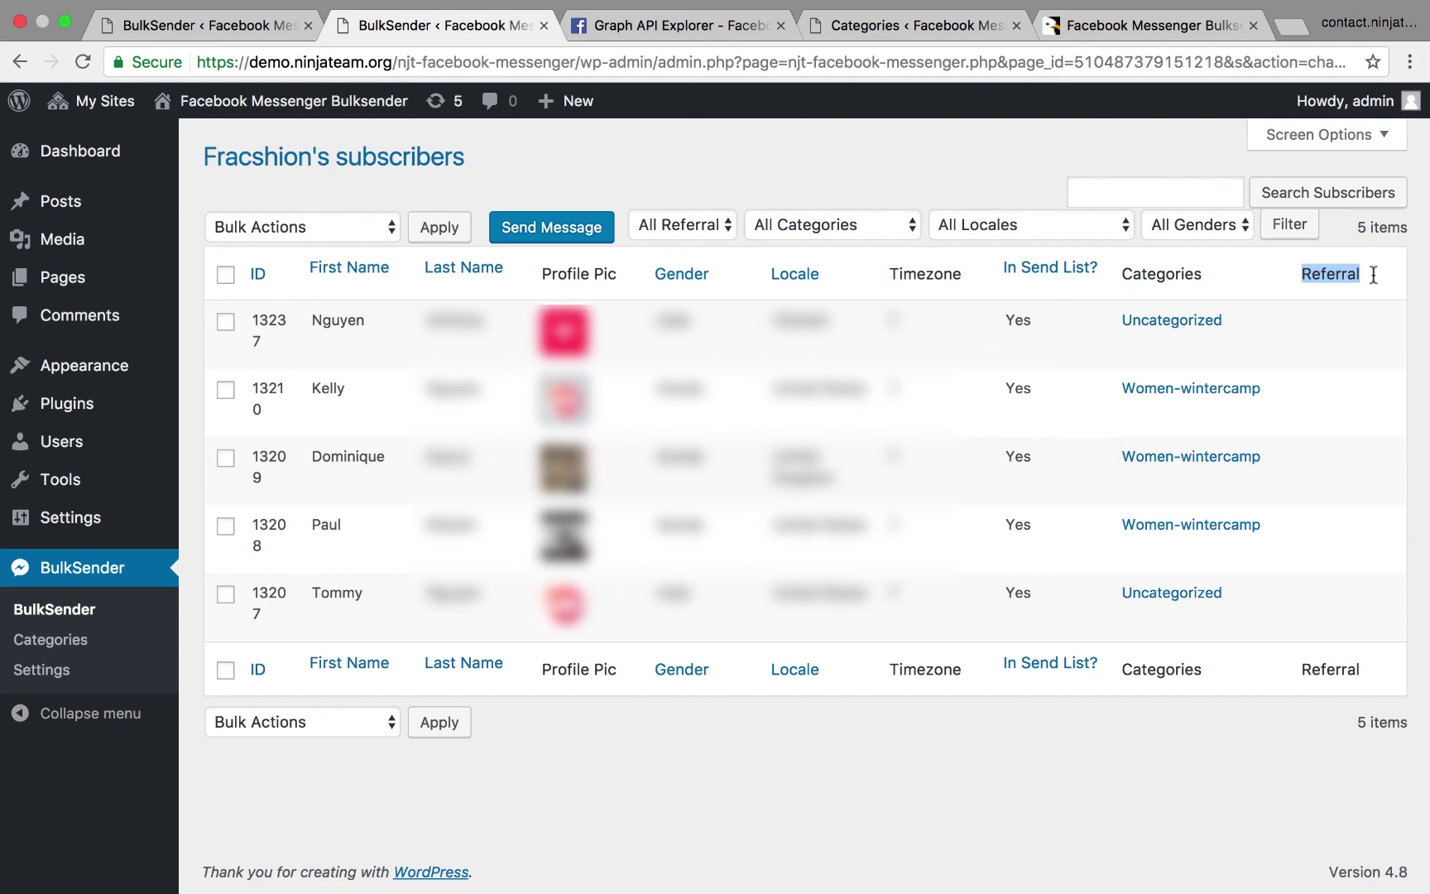